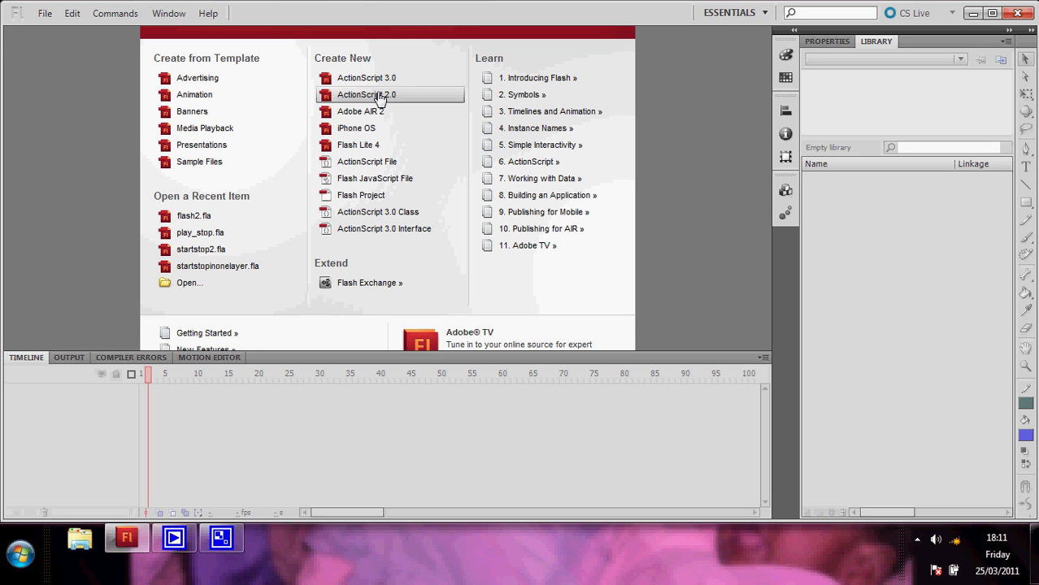
Create a new ActionScript 2.0 document and type 'Play' as text on the stage
click(379, 98)
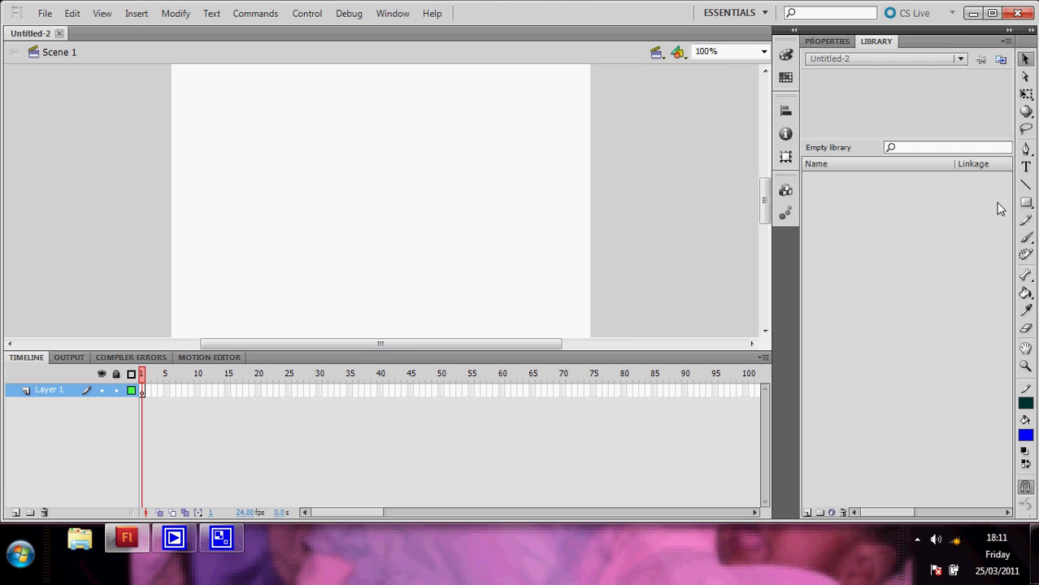
click(1026, 165)
click(294, 180)
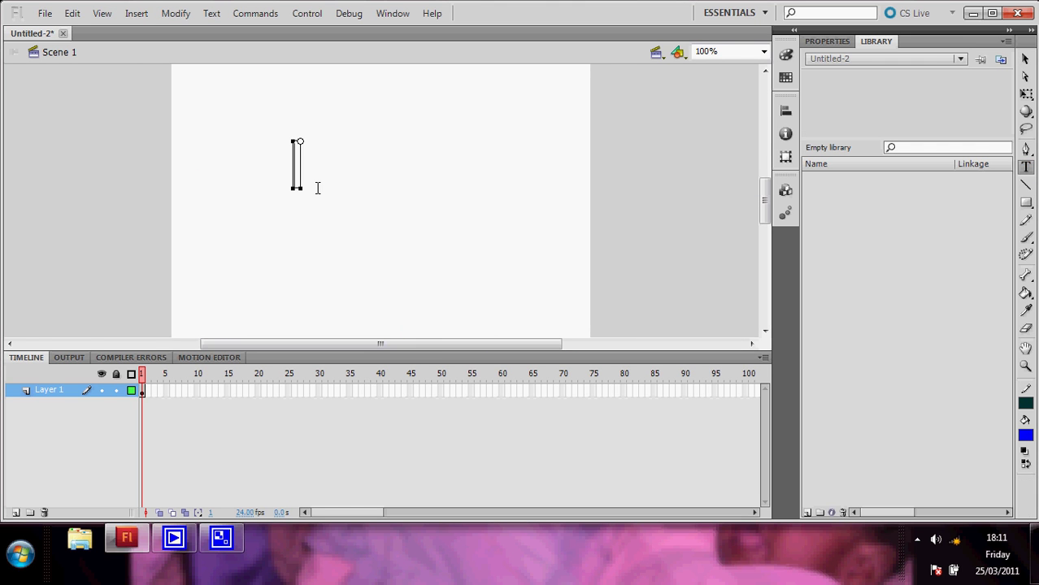
text(Play)
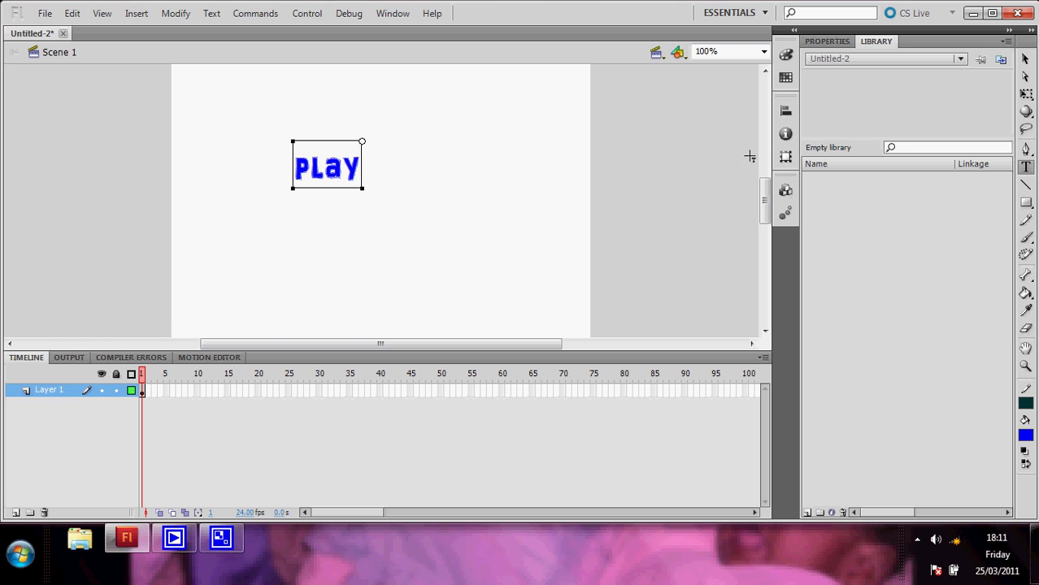
click(1025, 59)
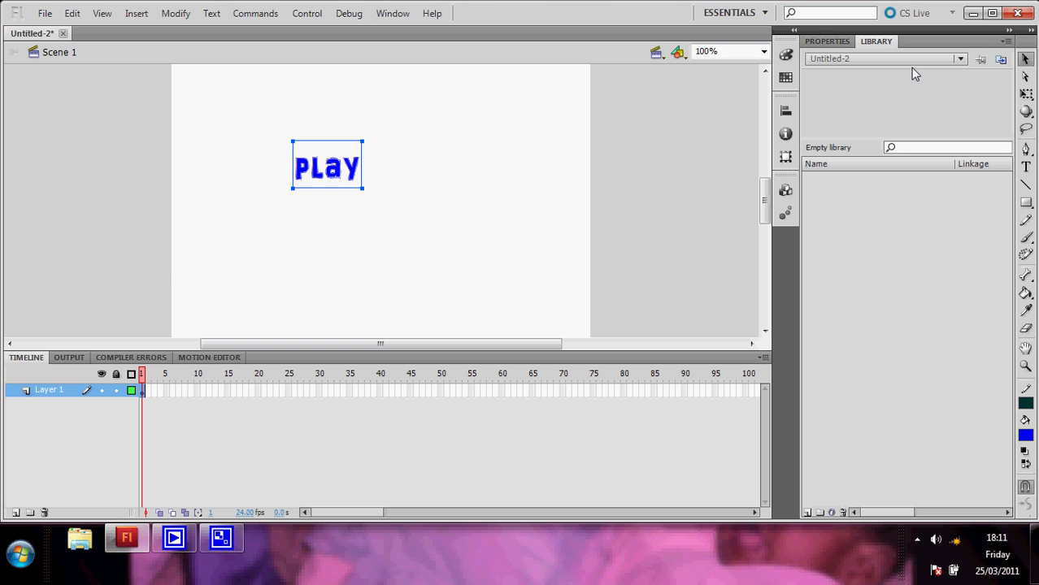
Convert the Play text into a Button symbol named 'play'
click(185, 15)
click(248, 53)
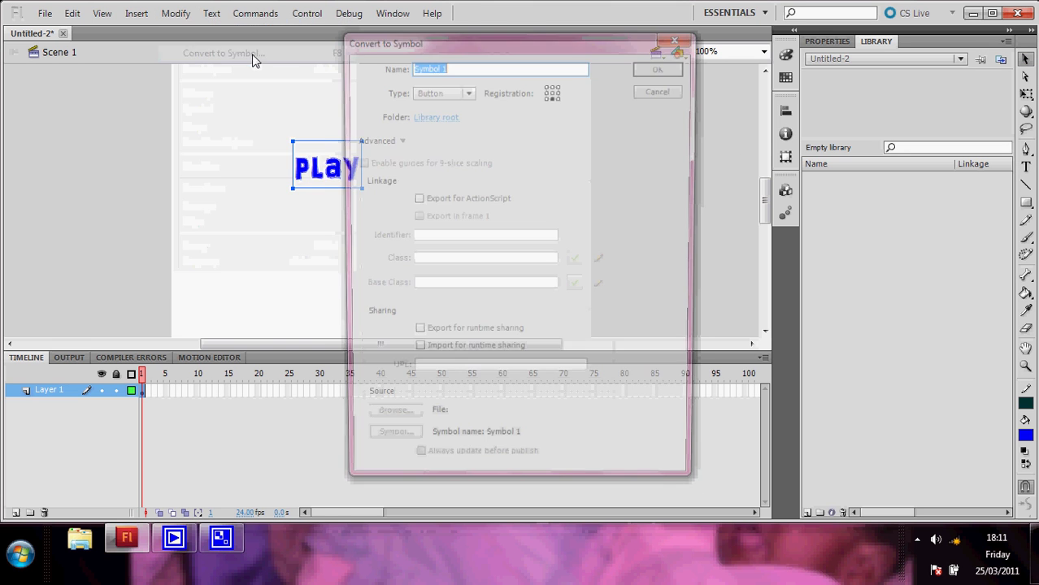
text(play)
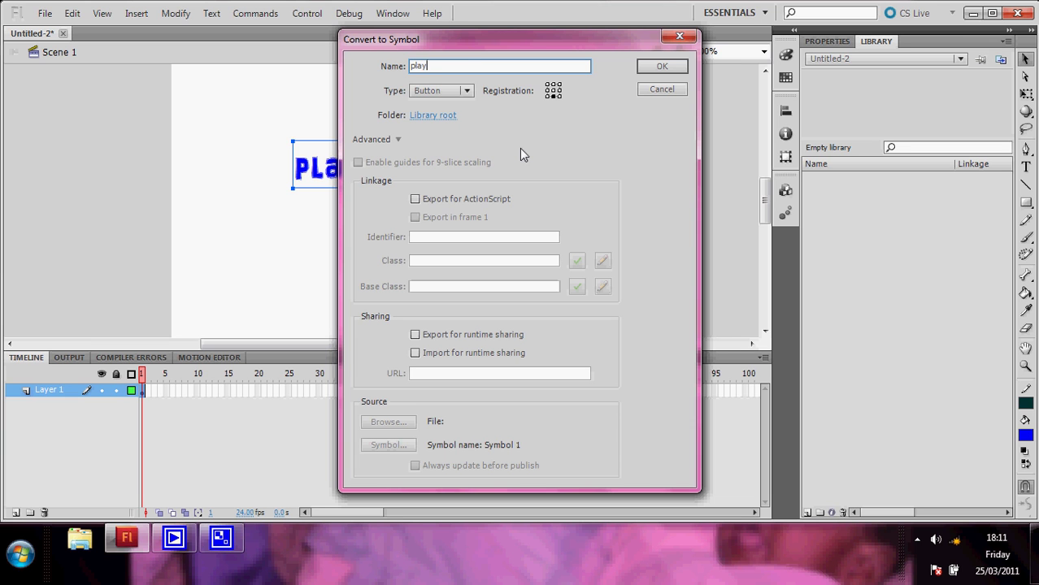
click(468, 91)
click(418, 125)
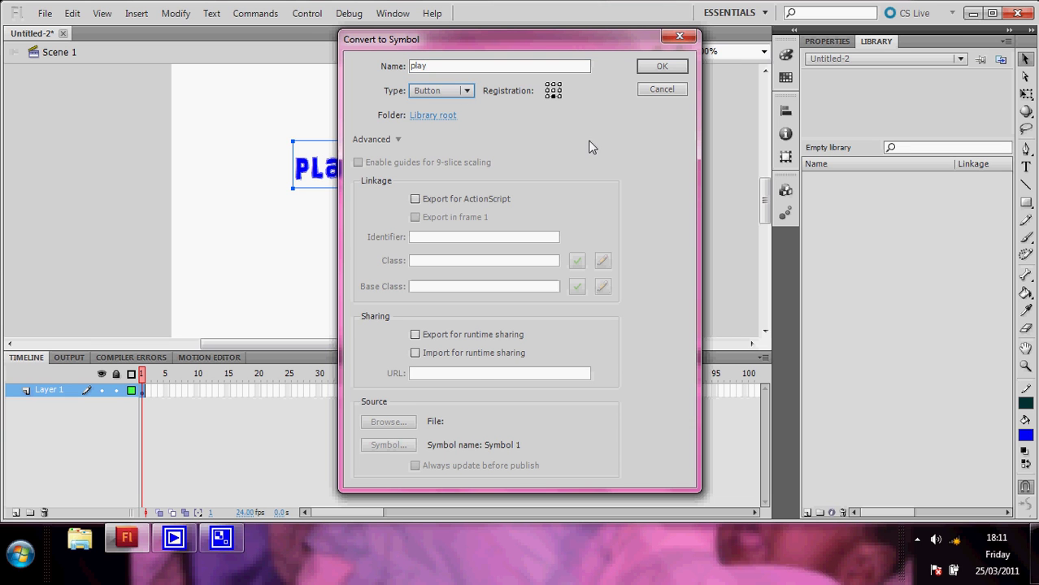
click(661, 66)
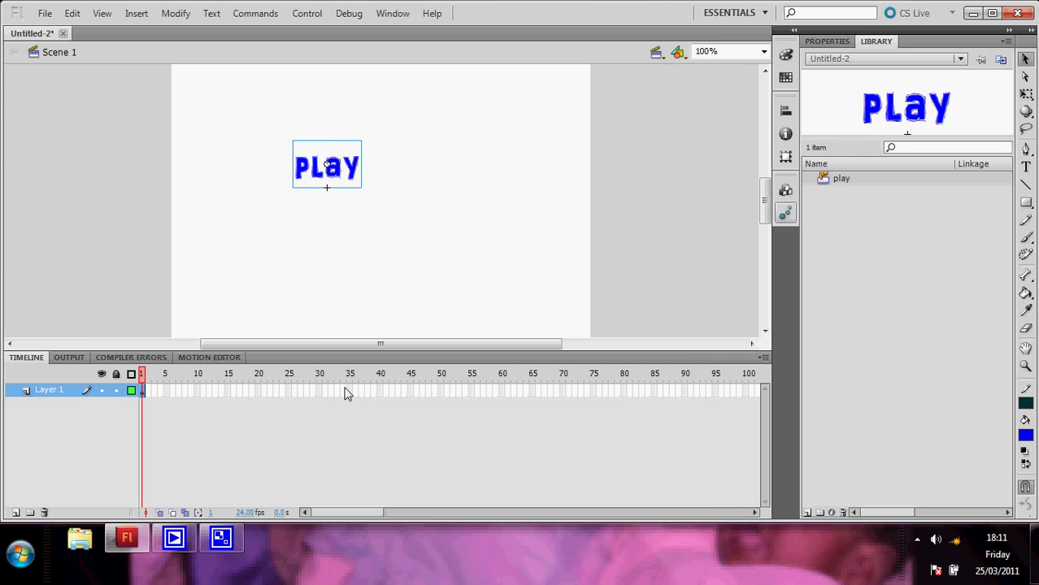
Insert a blank keyframe at frame 2 and type 'StoP' text on the stage
right_click(150, 393)
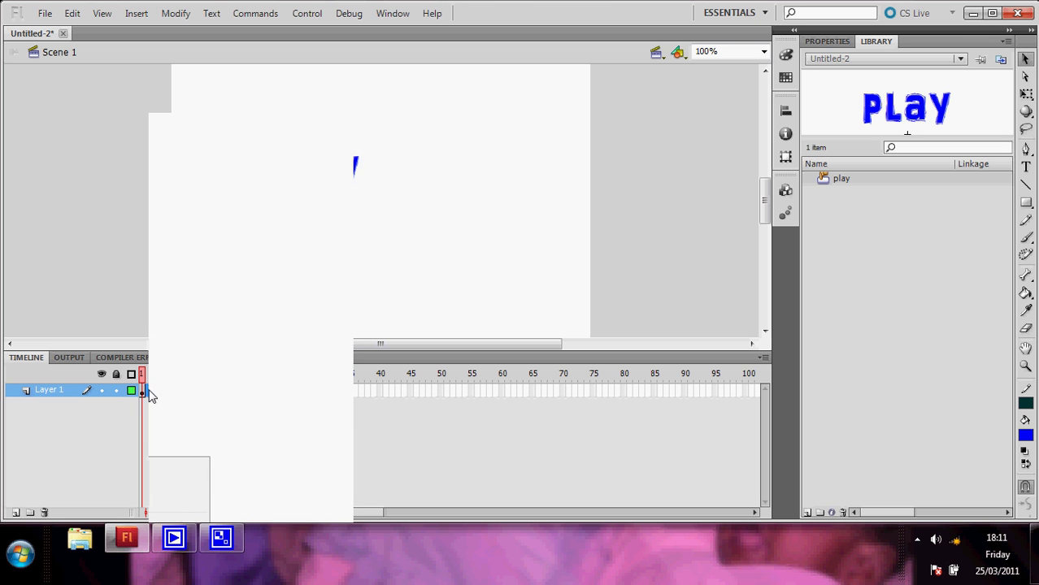
click(225, 238)
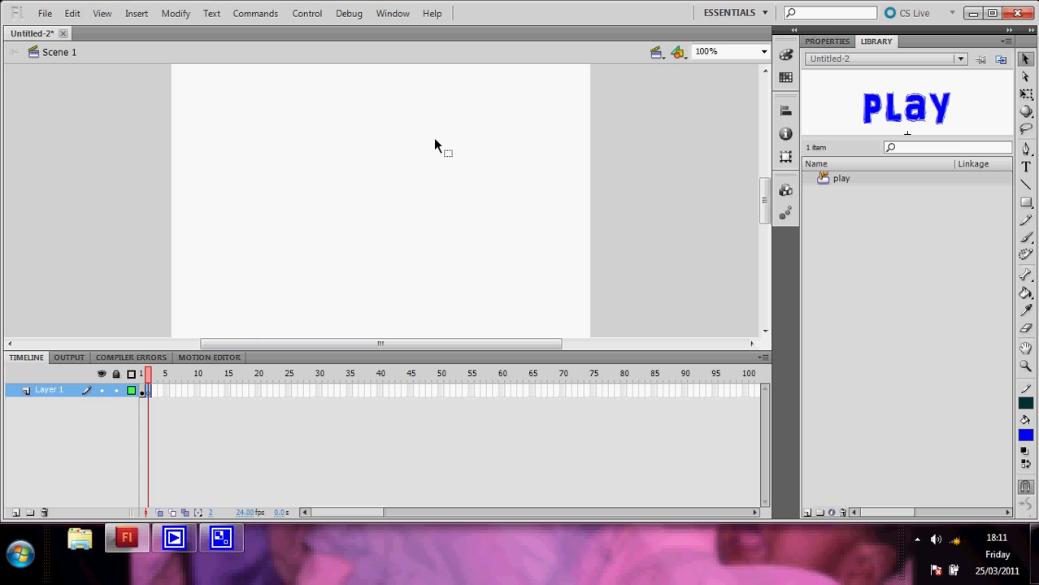
click(1024, 166)
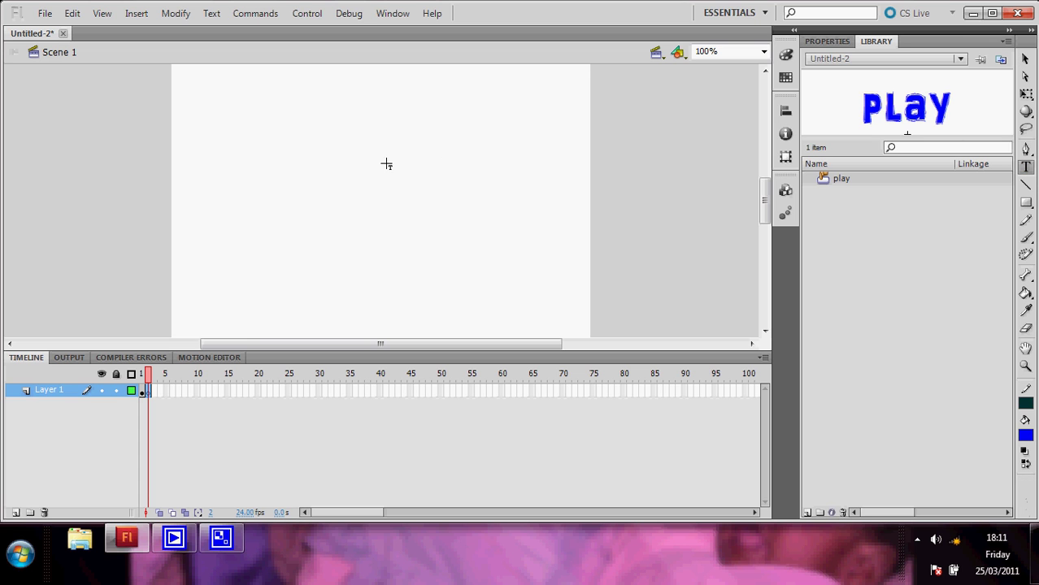
click(374, 168)
text(Sto)
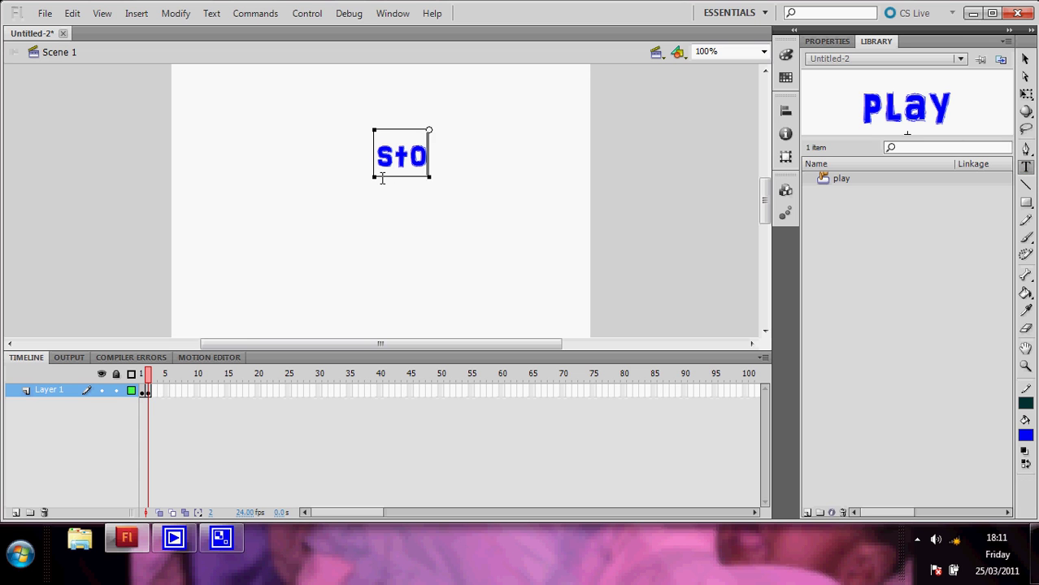
text(P)
click(1024, 59)
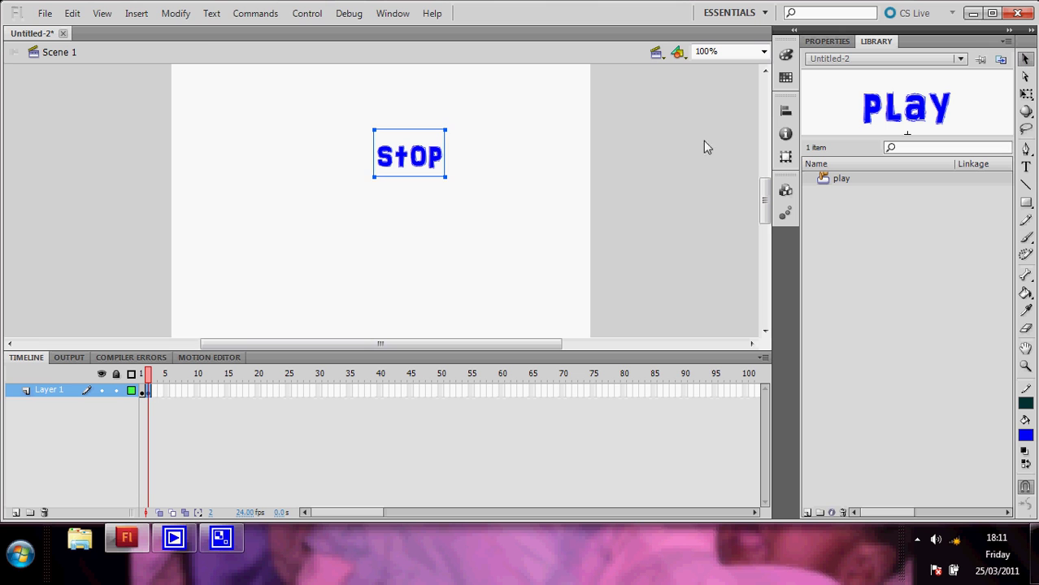
Convert the STOP text into a button symbol named 'stop'
click(175, 13)
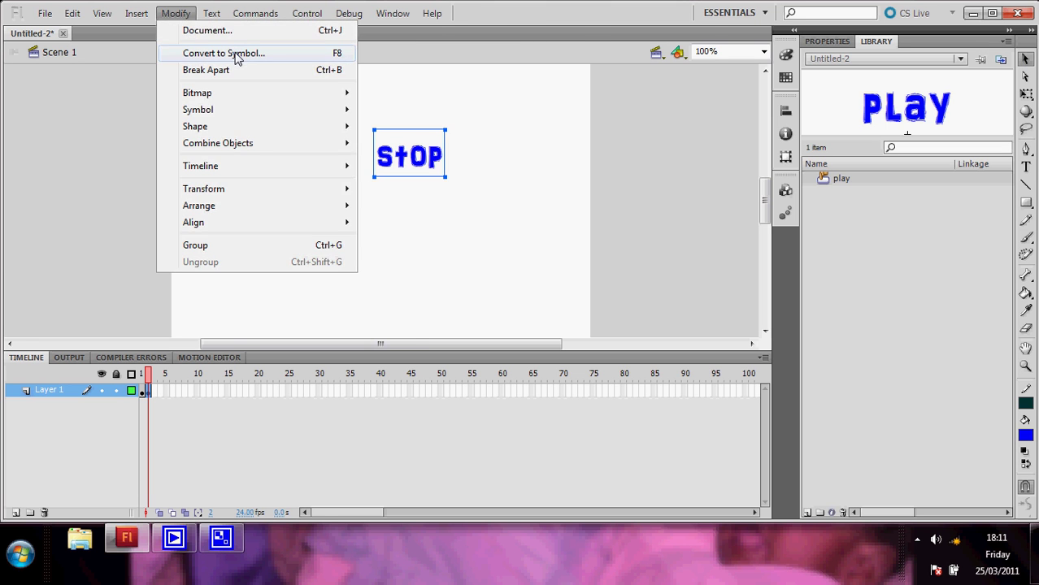
click(236, 53)
text(stop)
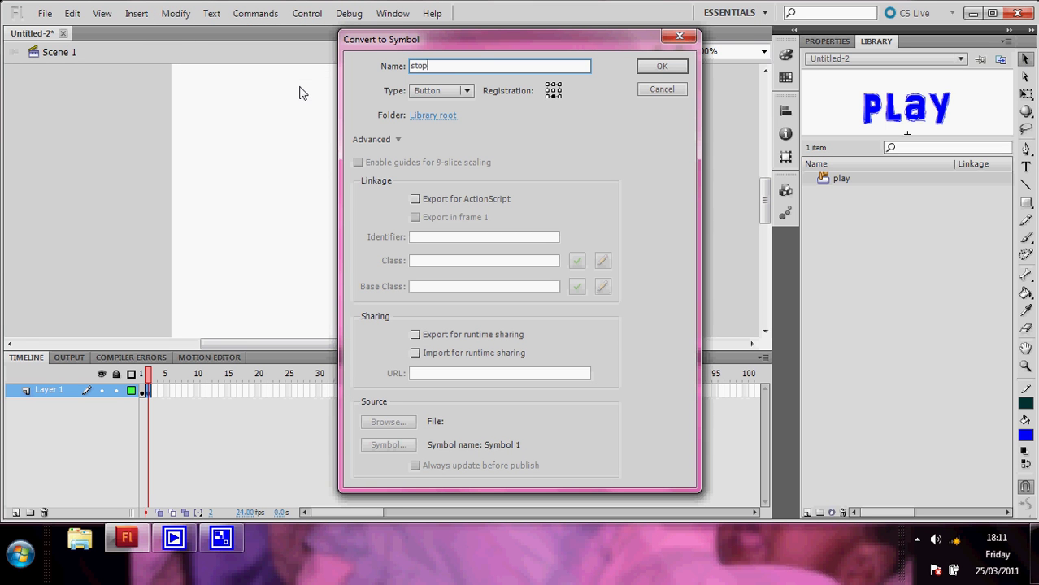
click(665, 69)
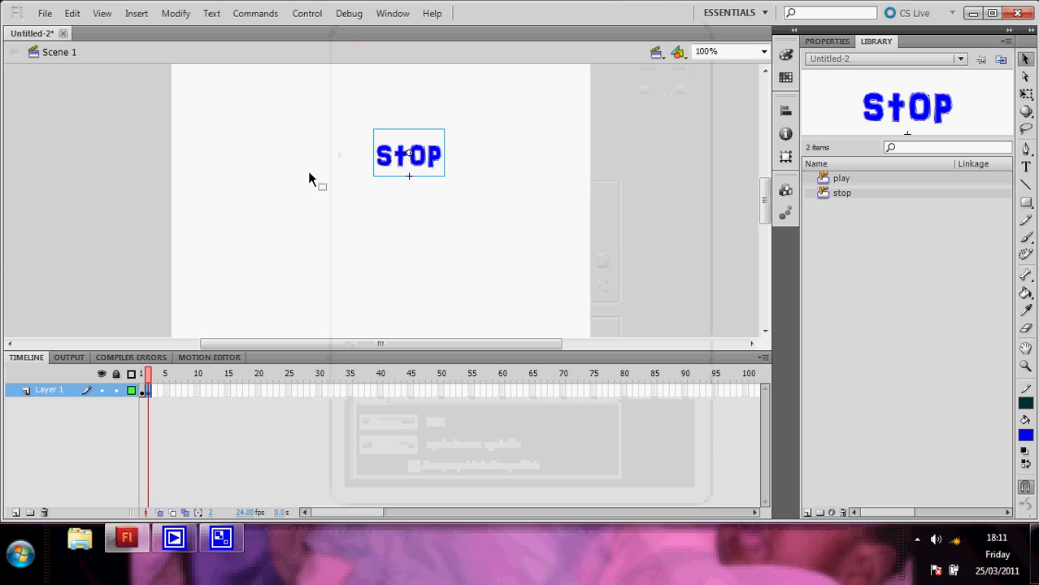
Import a music track from the Music folder into the Flash library
click(45, 13)
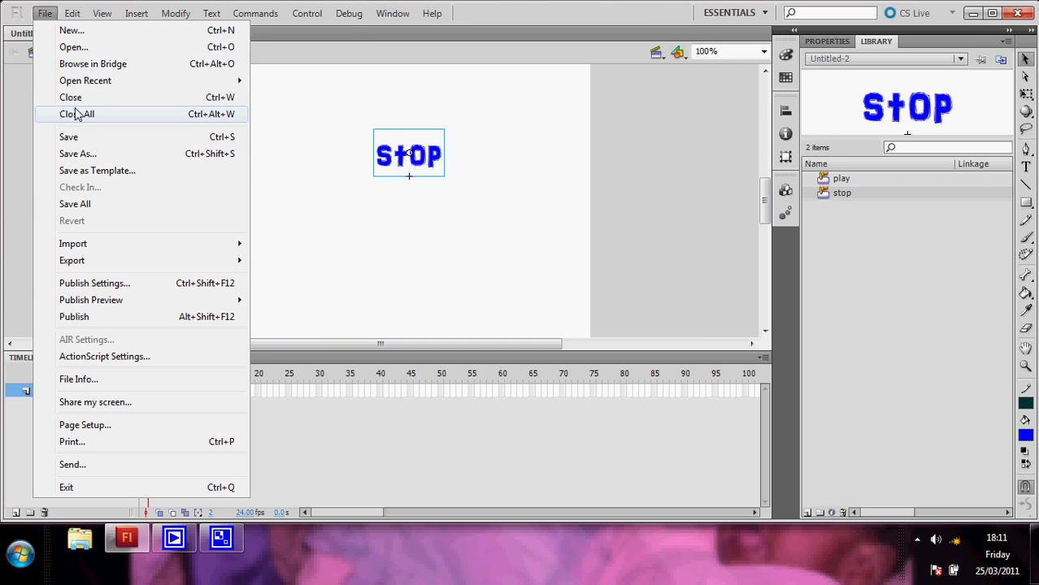
mouse_move(74, 244)
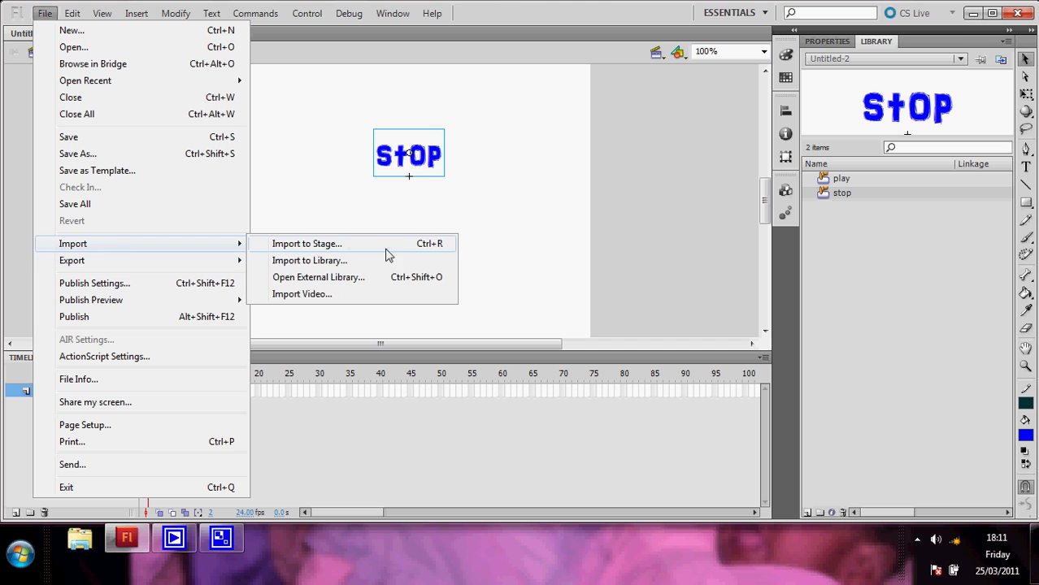
click(348, 261)
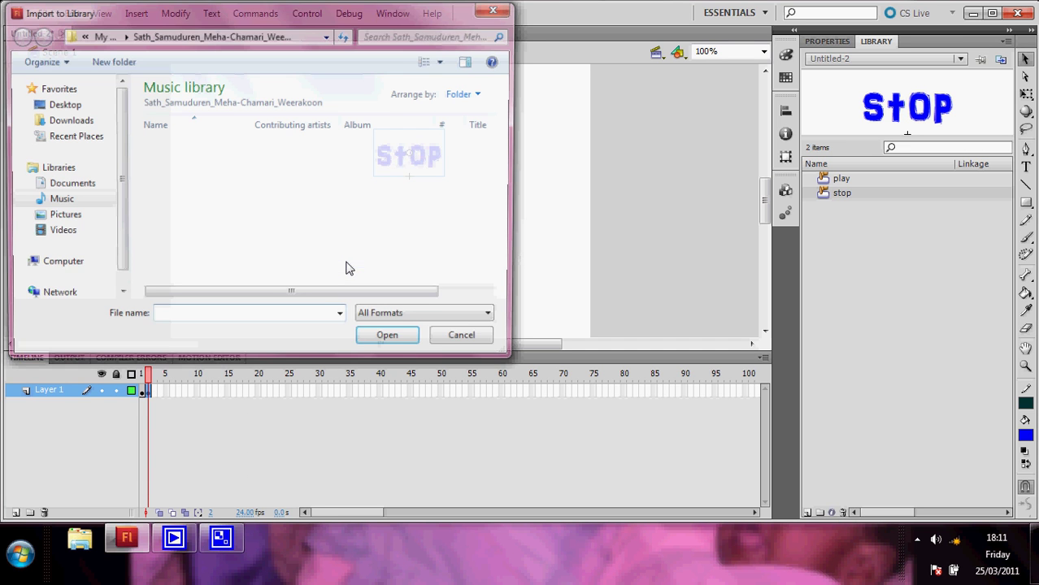
click(173, 149)
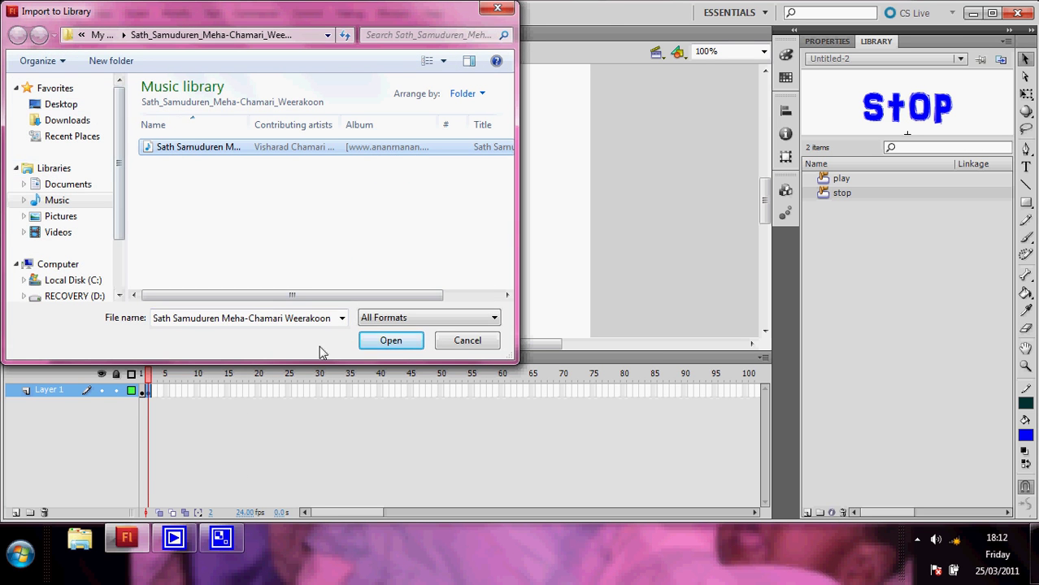
click(394, 341)
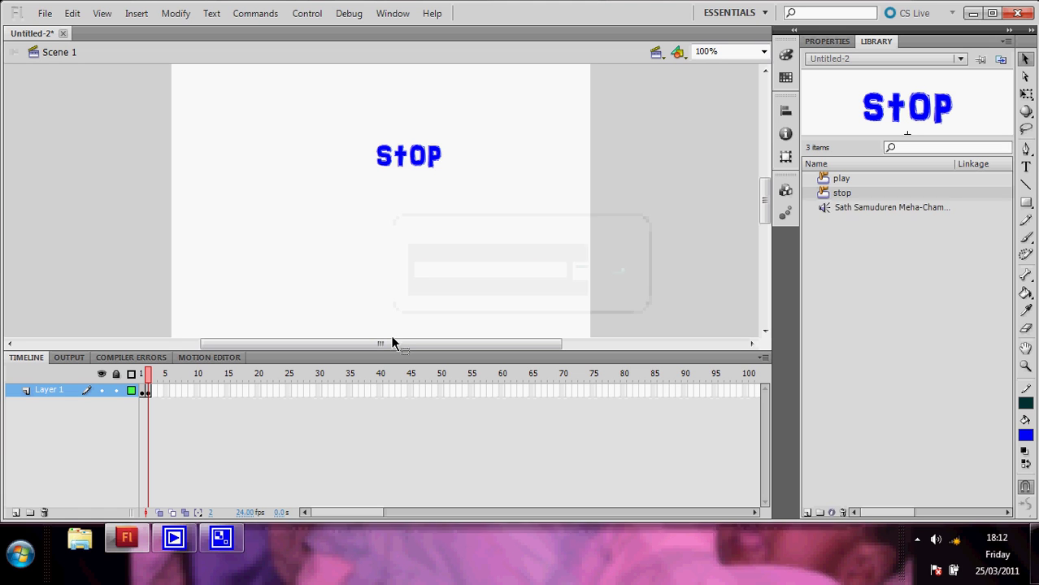
Preview the imported music track, drag it onto the stage, then return to frame 1
click(892, 209)
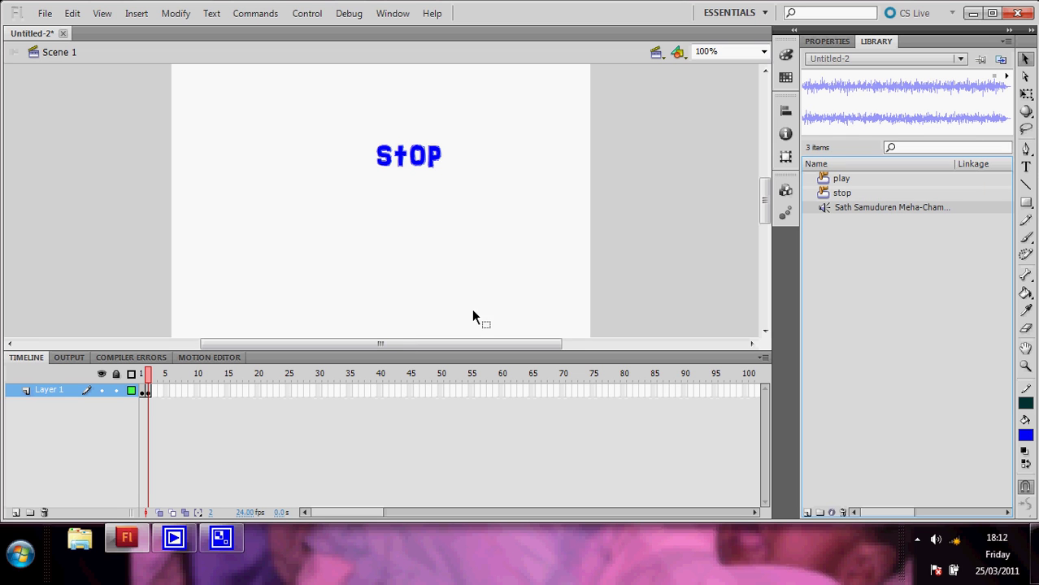
mouse_move(882, 210)
mouse_down()
mouse_move(404, 268)
mouse_move(422, 238)
mouse_up()
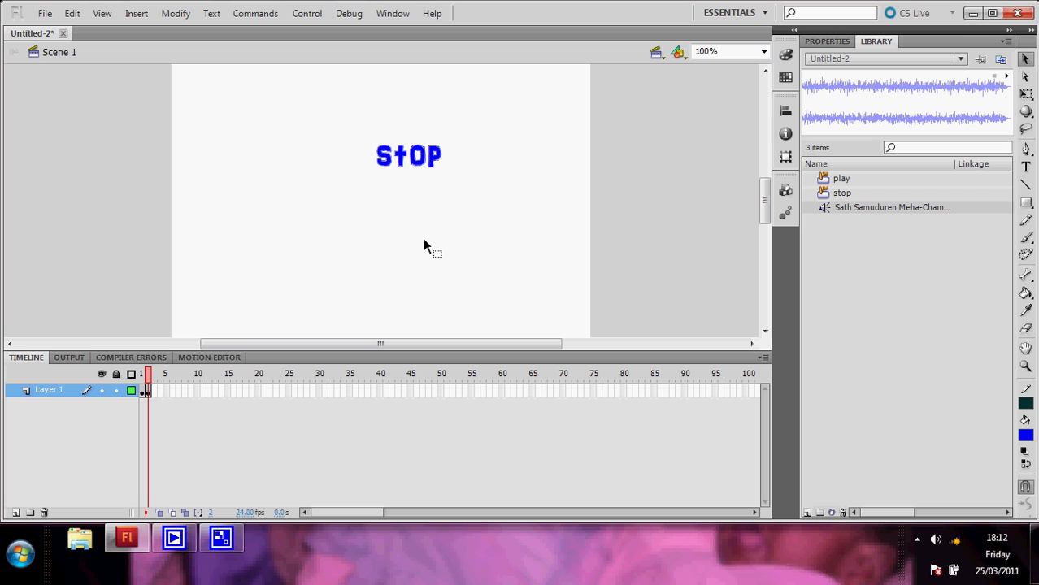
click(142, 391)
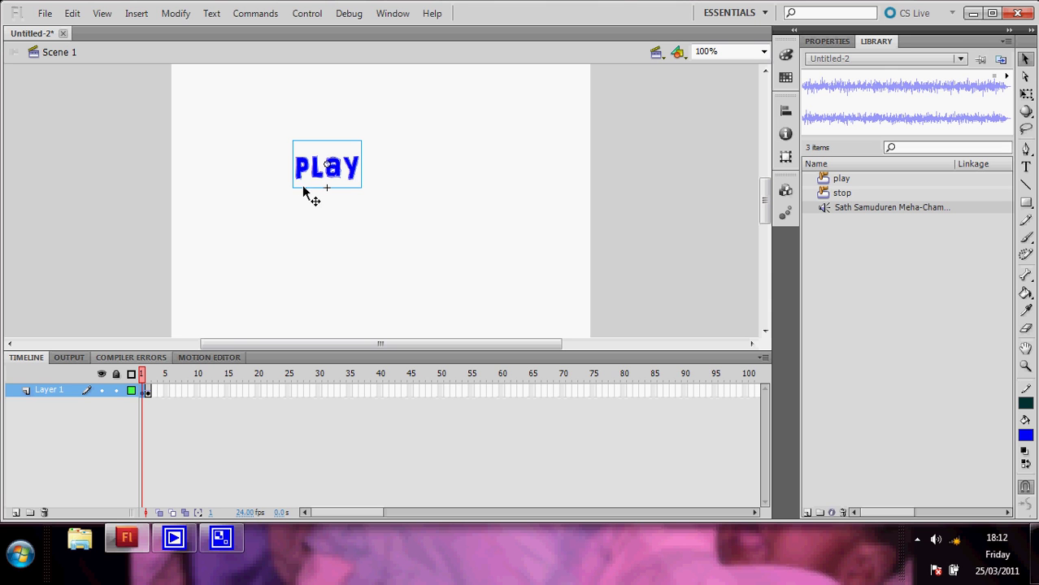
Give the PLAY button the Actions script on(release){ nextFrame(); }
click(393, 14)
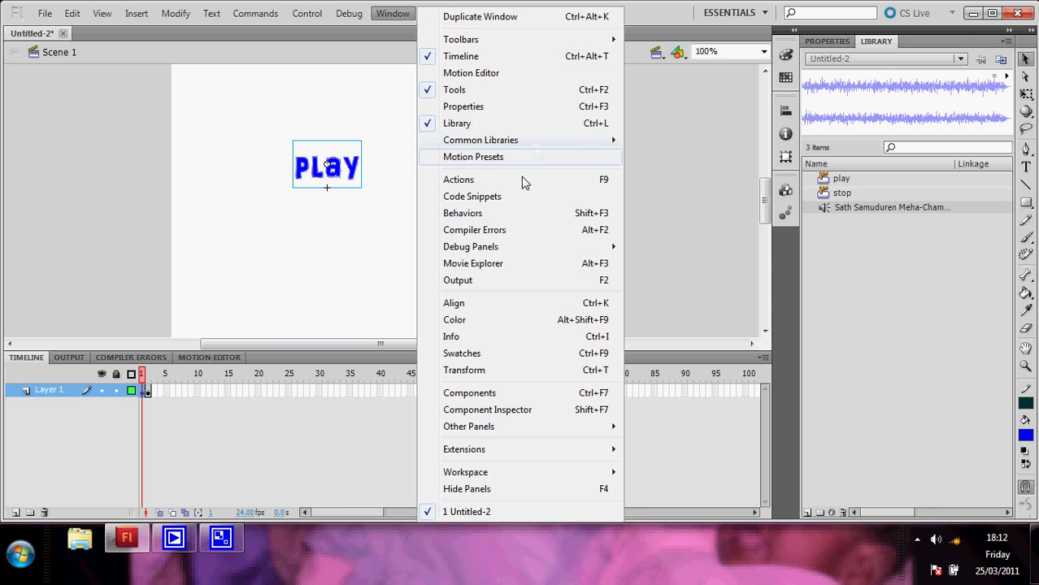
click(514, 180)
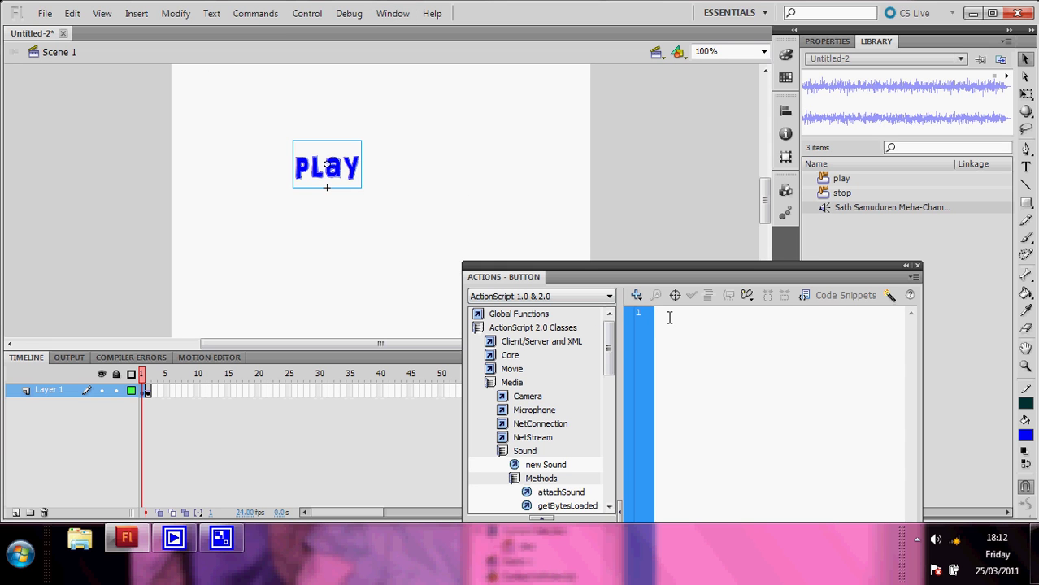
text(on(r)
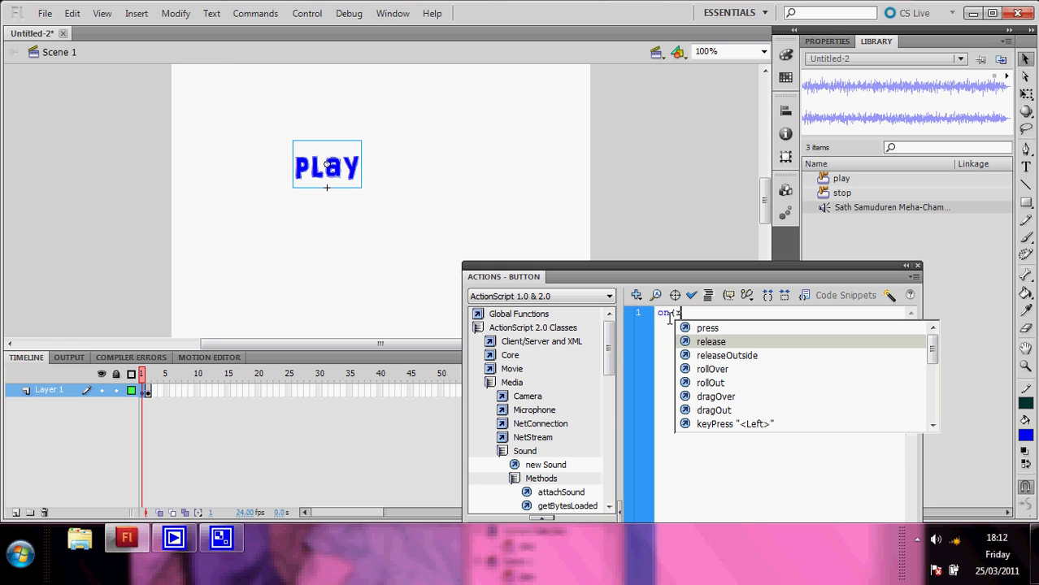
text(elease)
text() )
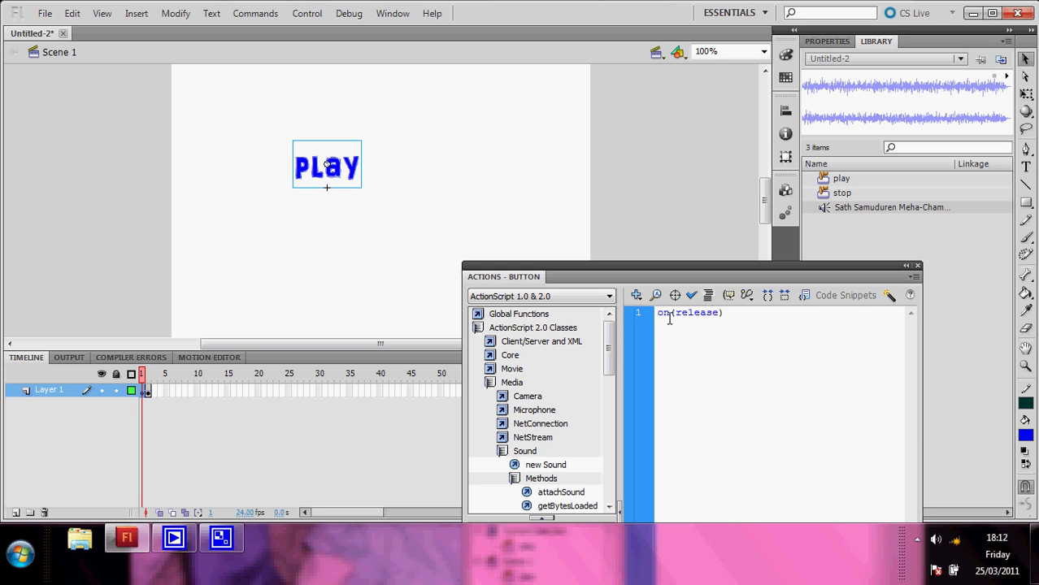
text({)
key(Return)
key(Return)
text(})
text(ne)
text(xt)
text(Fram)
text(e)
text(()
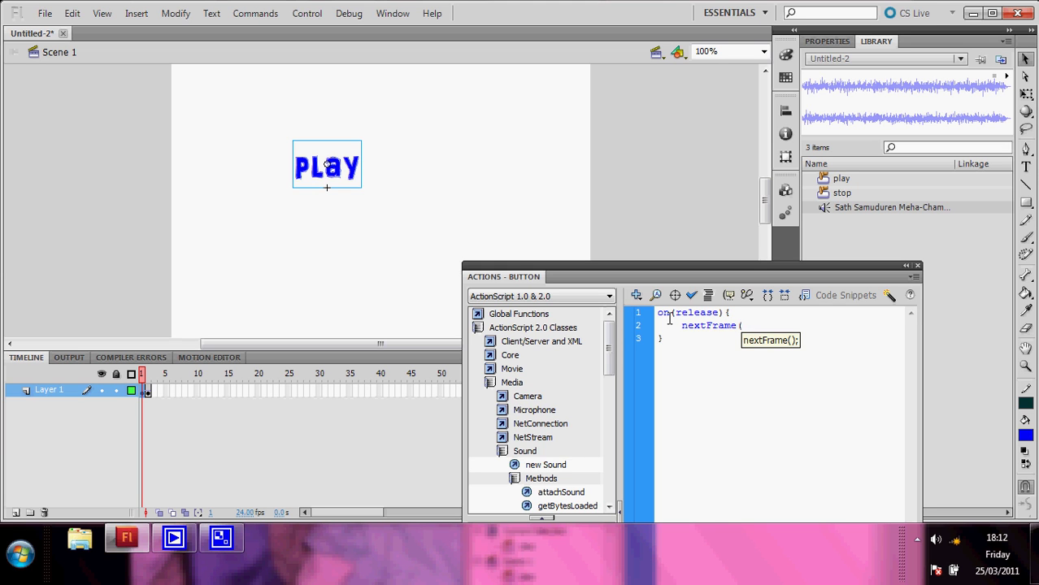
text();)
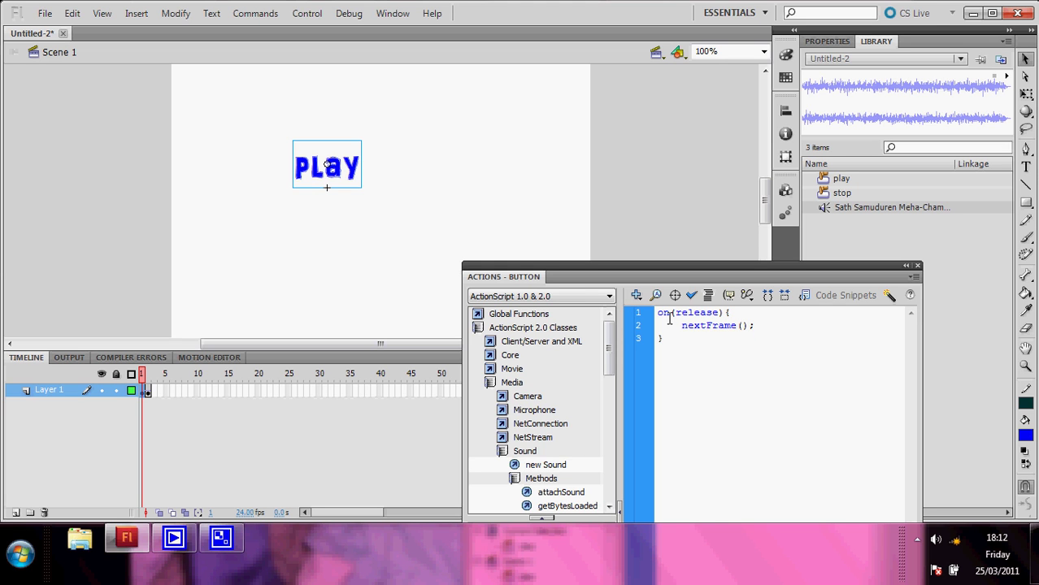
click(337, 271)
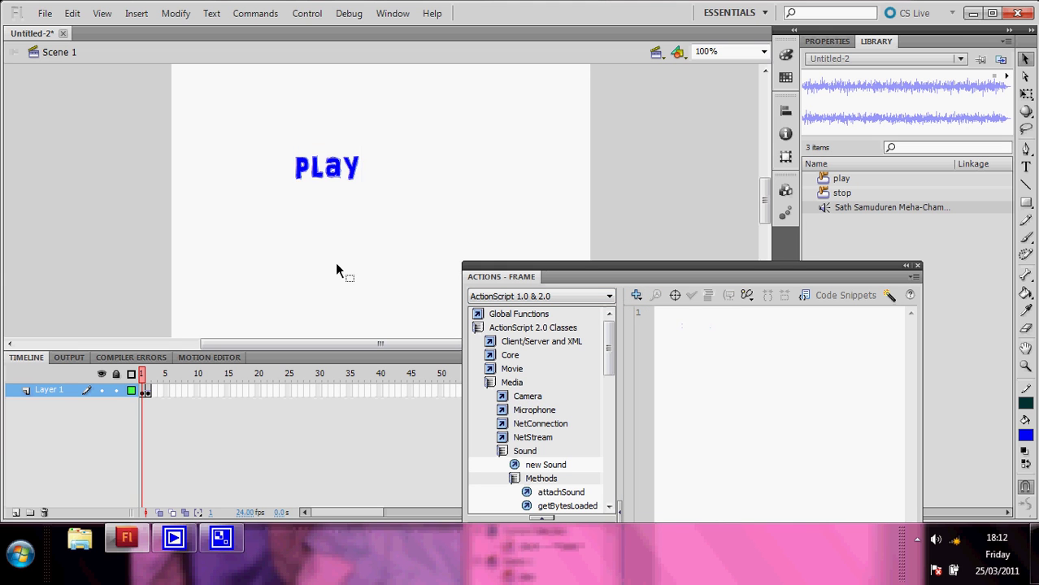
On frame 2, give the STOP button the script on(release){ prevFrame(); }
click(151, 390)
click(430, 162)
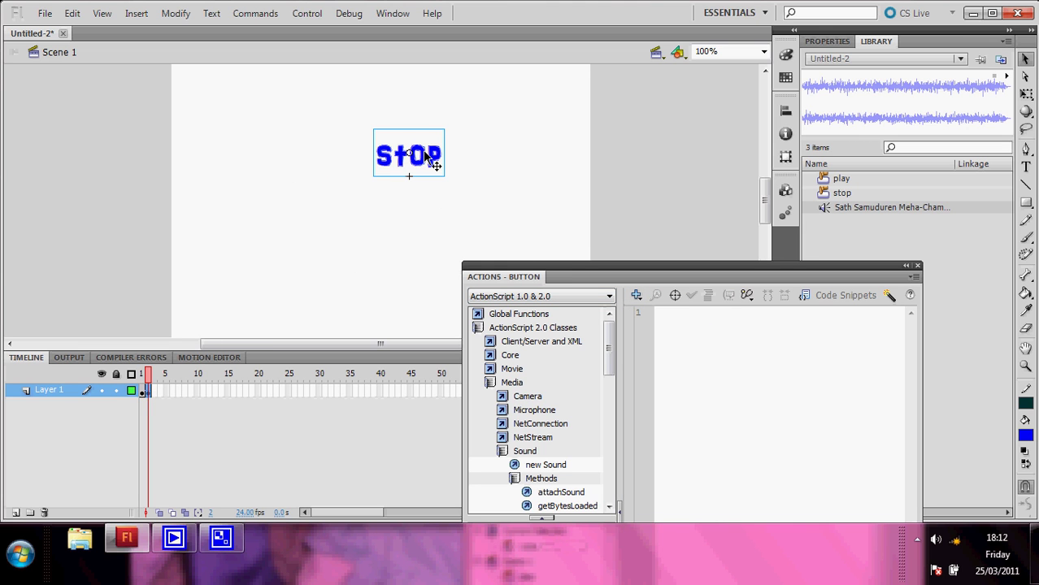
click(689, 320)
text(on)
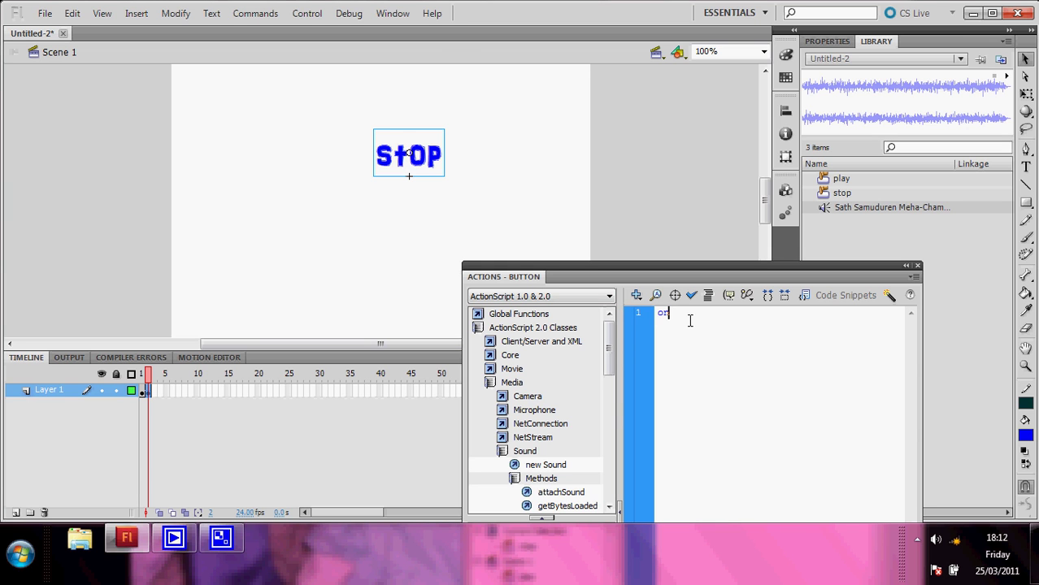
text((releas)
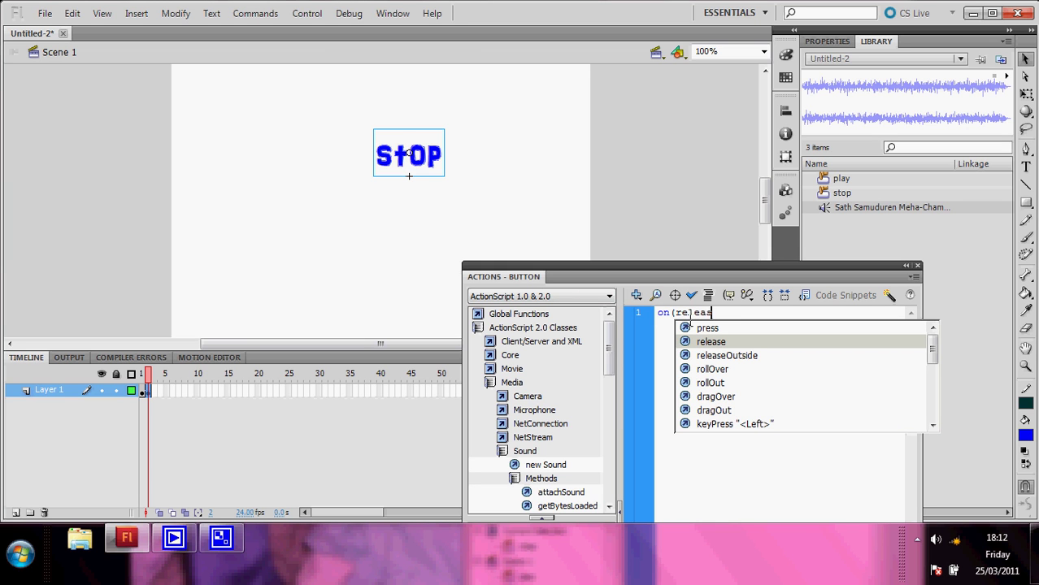
text(e))
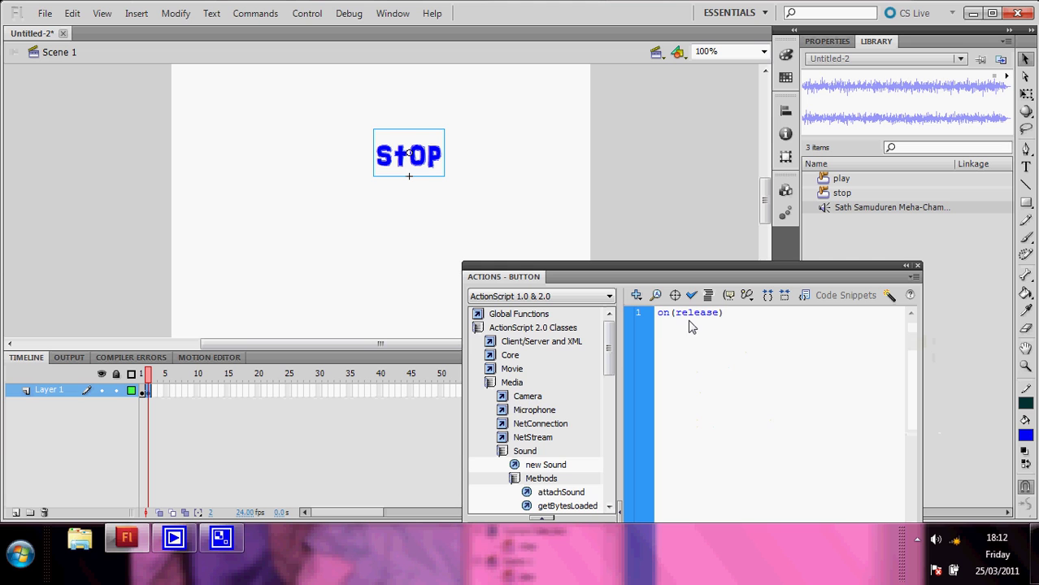
text( {)
key(Return)
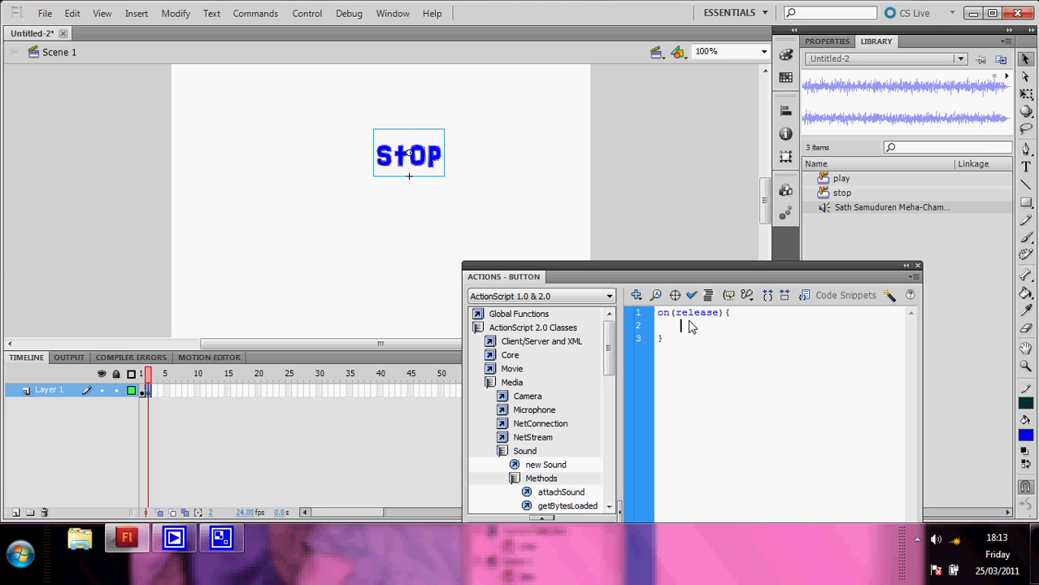
text(la)
text(vFrame)
text(();)
Finish the STOP script, return to frame 1, and check the PLAY button's code
click(237, 270)
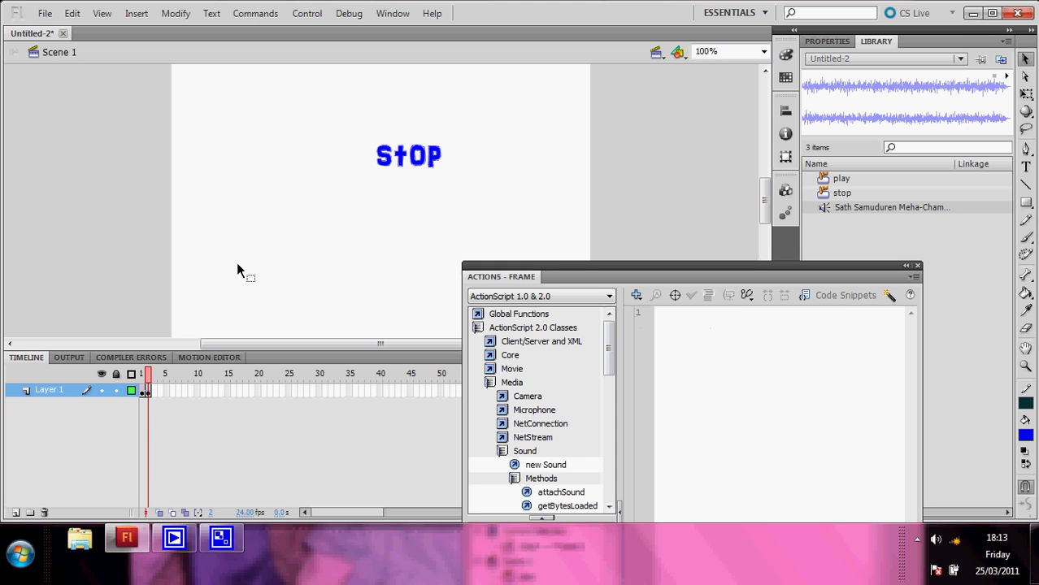
click(143, 391)
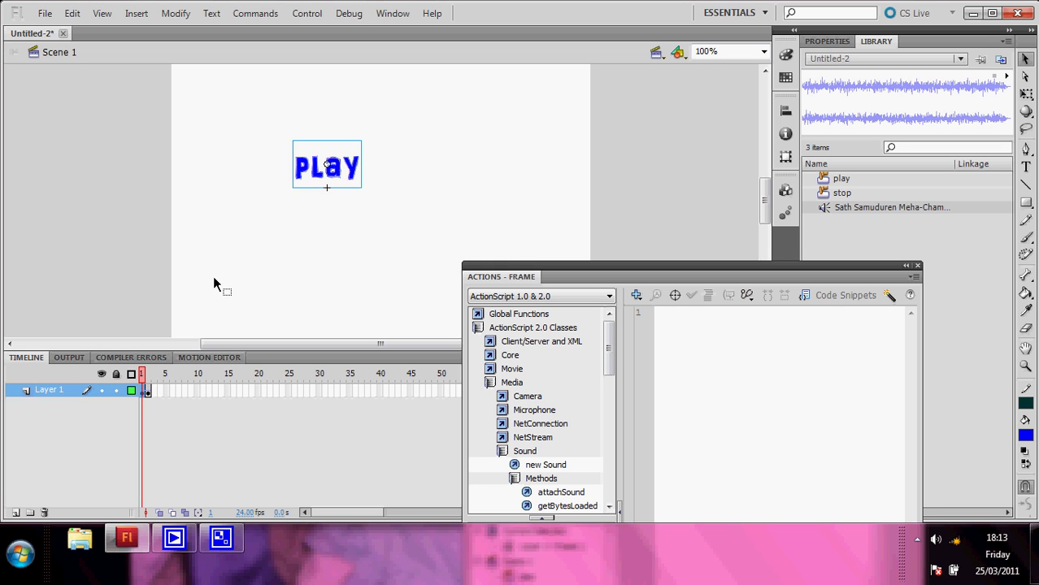
click(238, 262)
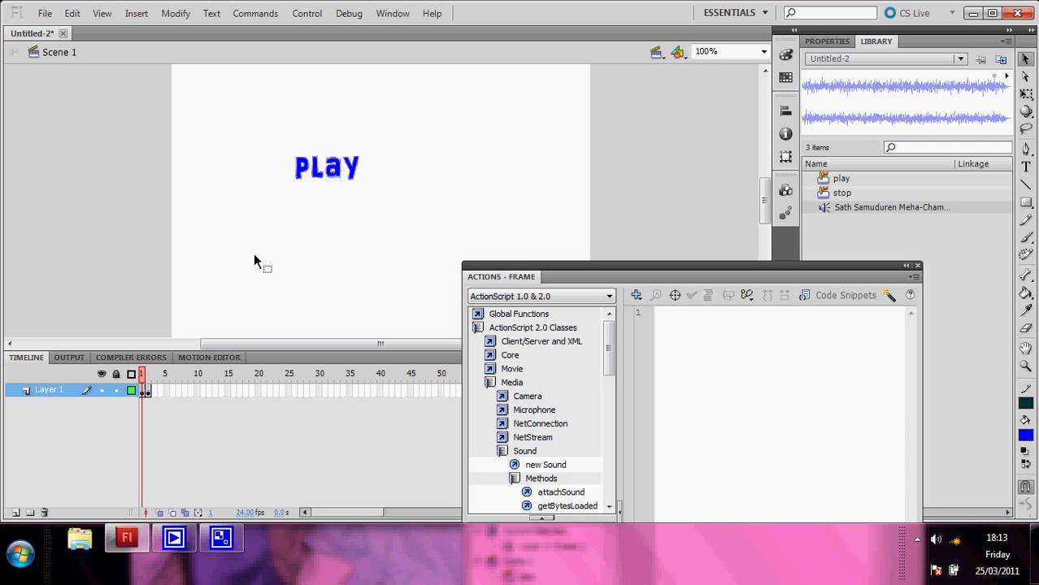
click(356, 172)
click(333, 243)
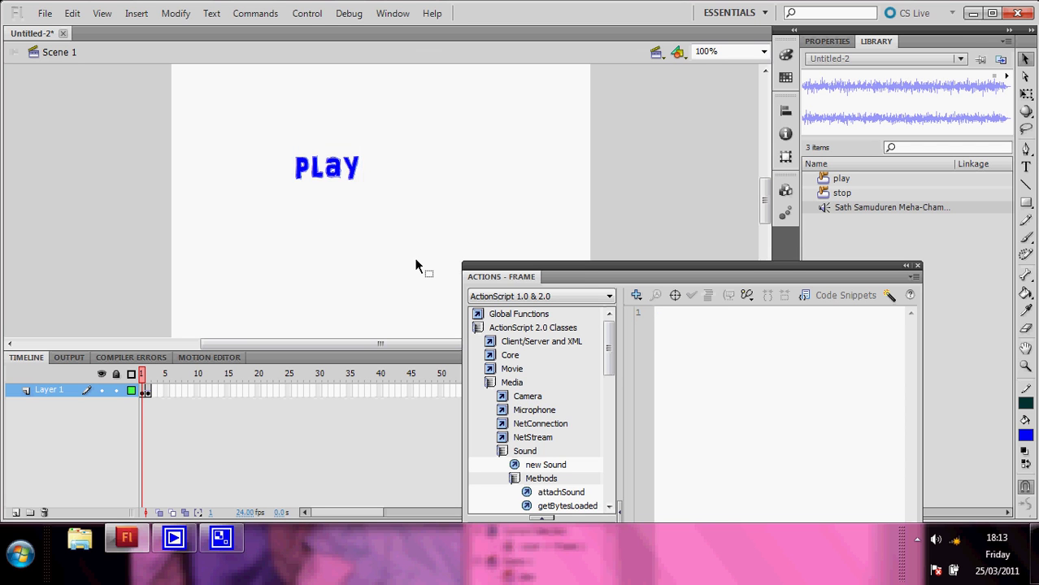
Write stop(); and stopAllSounds(); on two lines in frame 1's script
click(698, 320)
text(sto)
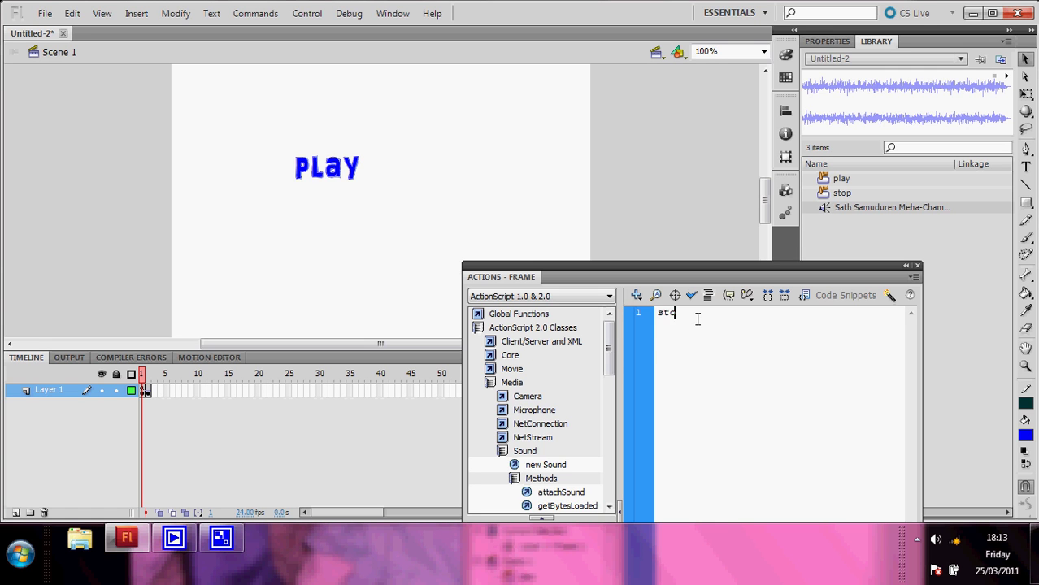
text(p)
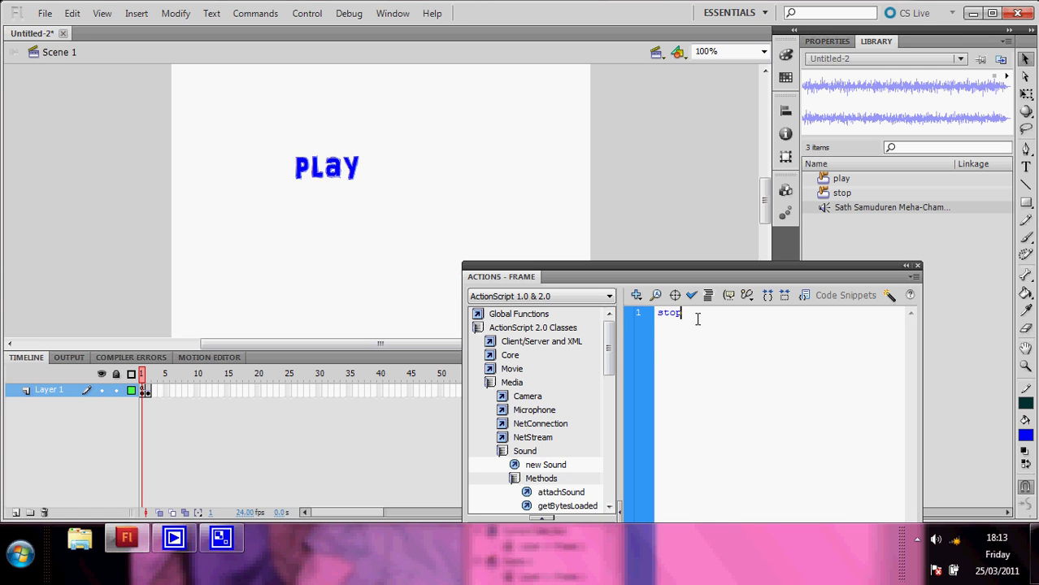
text(())
text(;)
key(Return)
text(stop)
text(a)
key(BackSpace)
text(All)
text(Sound)
text(s()
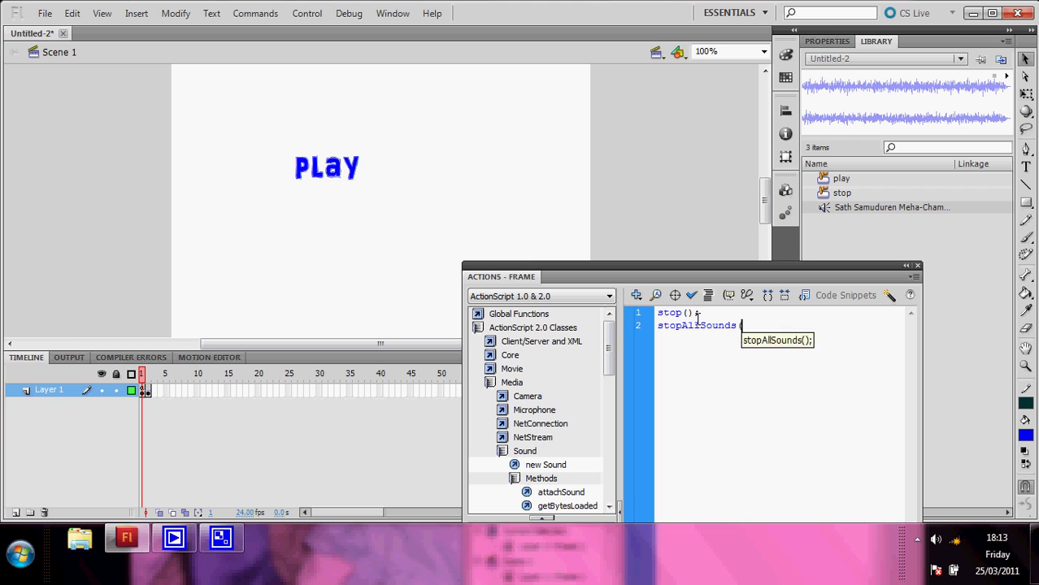
text();)
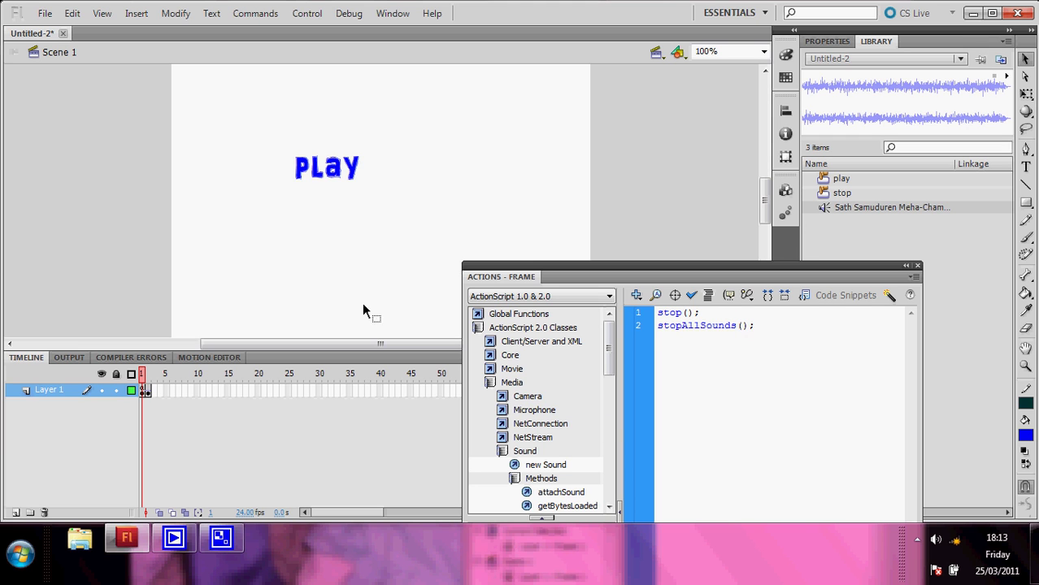
Give frame 2 a frame script reading stop(); so the movie pauses on STOP
click(360, 286)
click(147, 391)
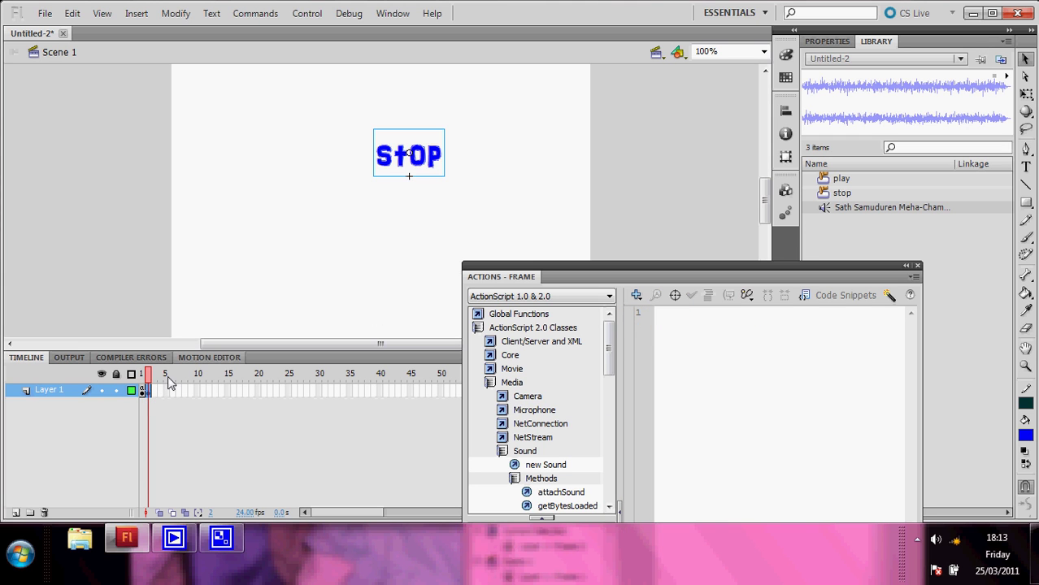
click(416, 167)
click(231, 267)
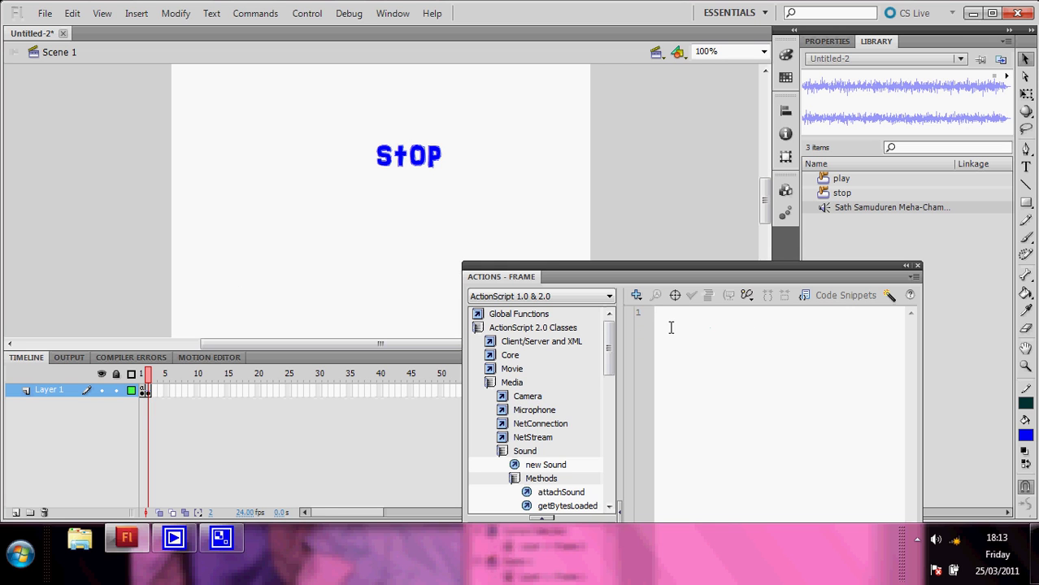
click(674, 318)
text(stop)
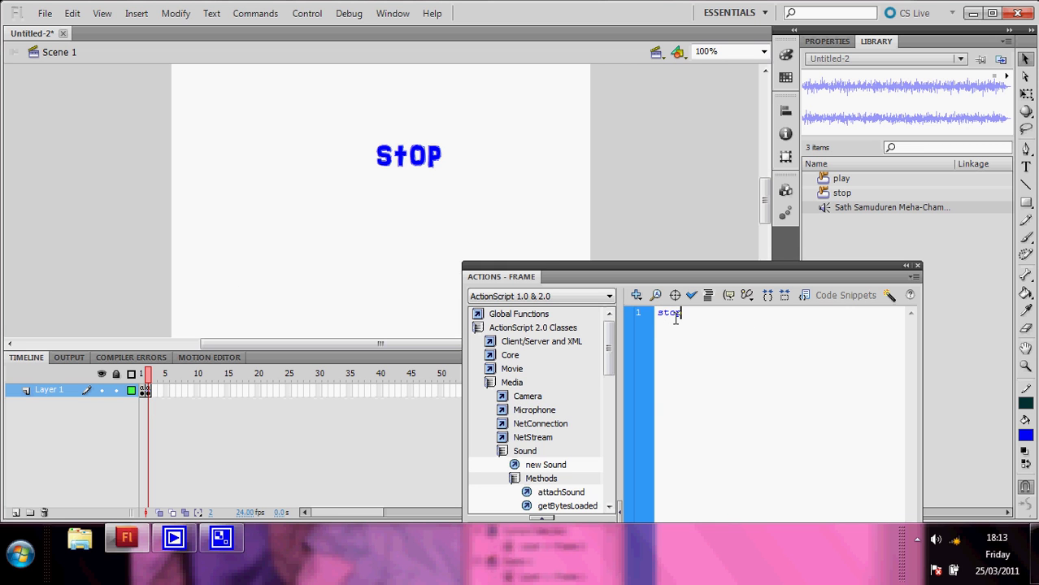
text(()
text())
key(BackSpace)
text())
text(;)
click(291, 288)
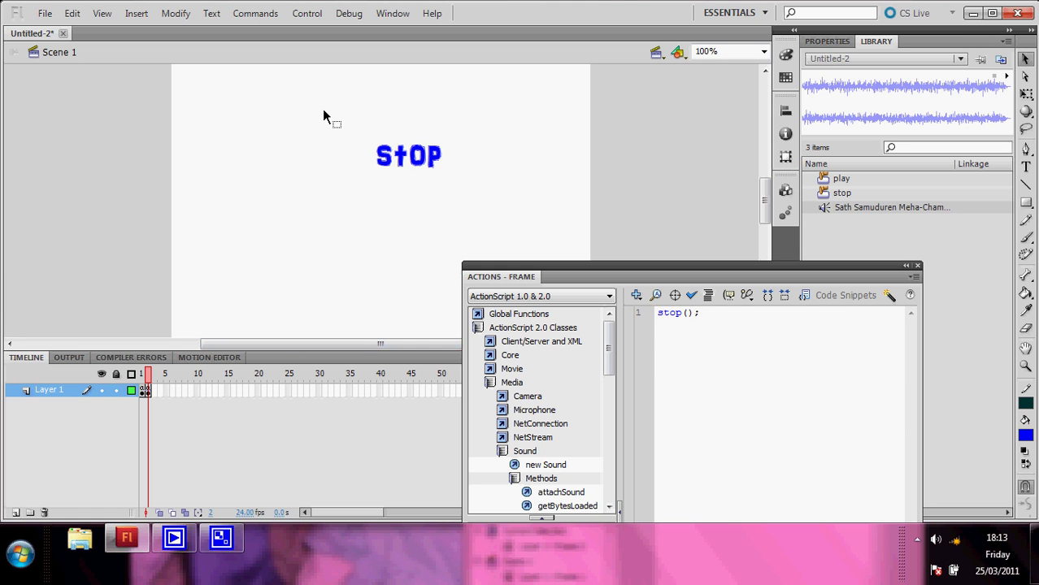
click(307, 14)
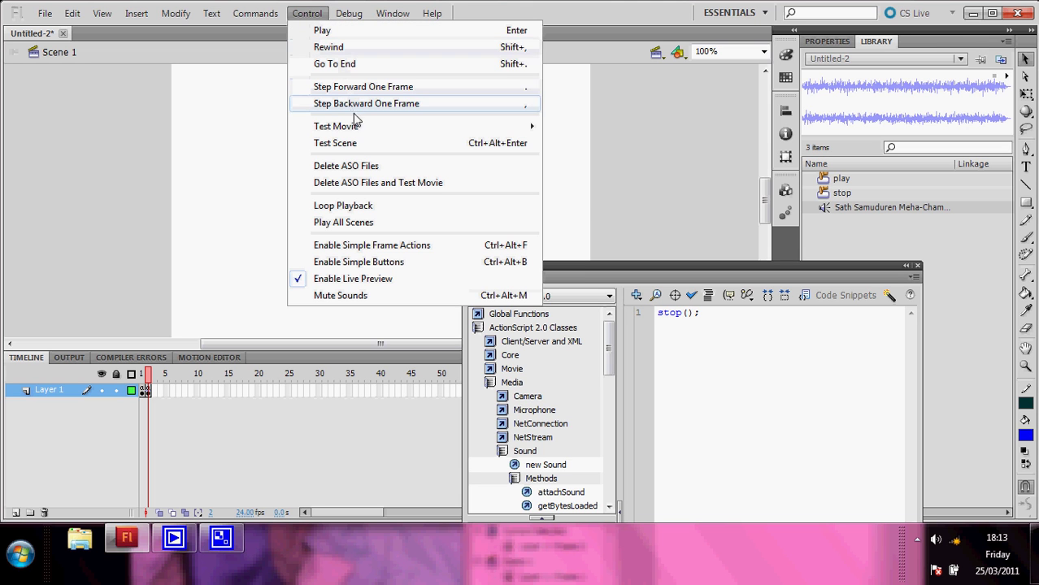
mouse_move(336, 126)
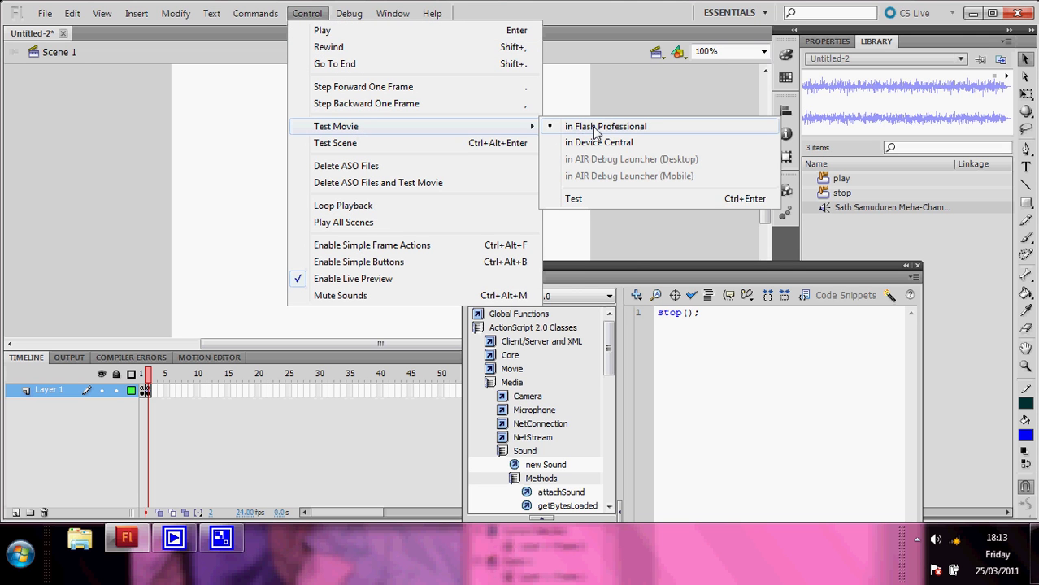
click(595, 128)
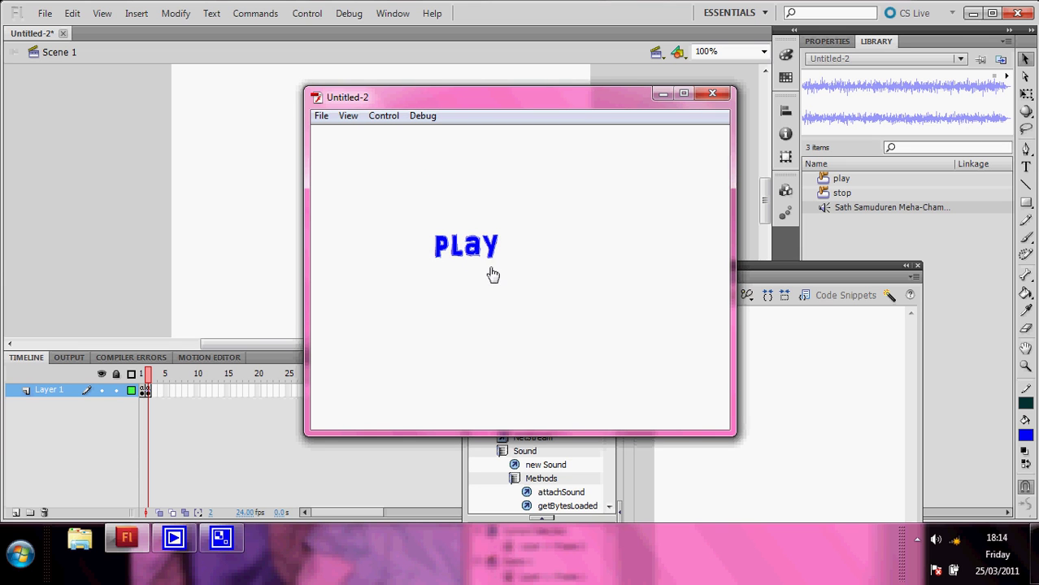
click(480, 262)
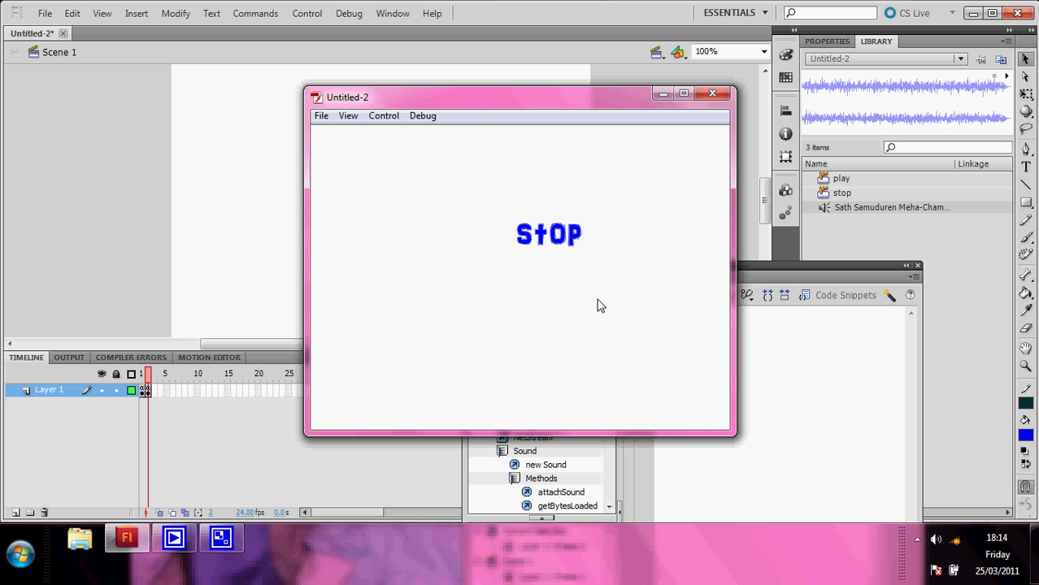
click(563, 239)
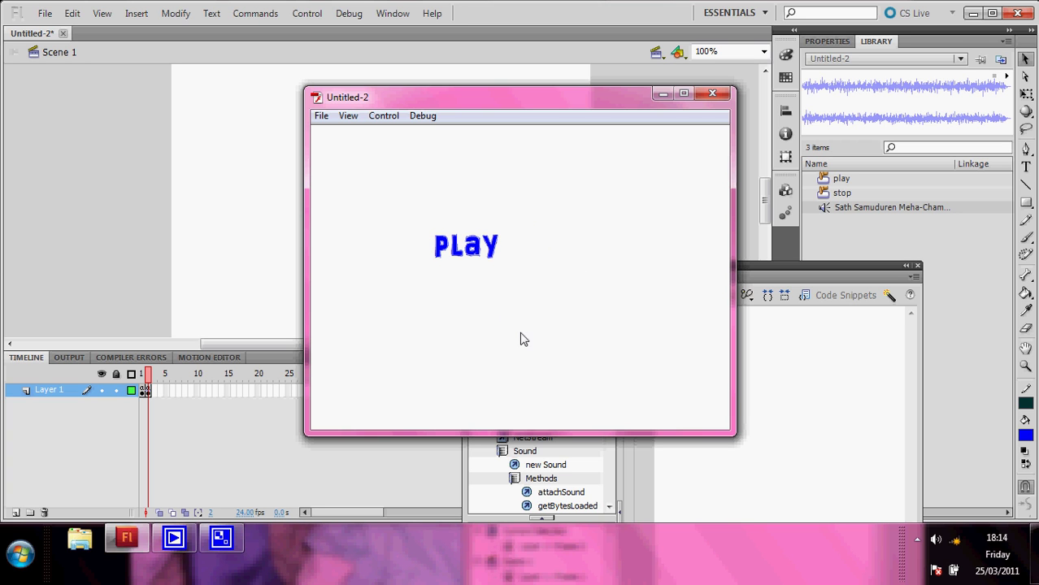
click(484, 257)
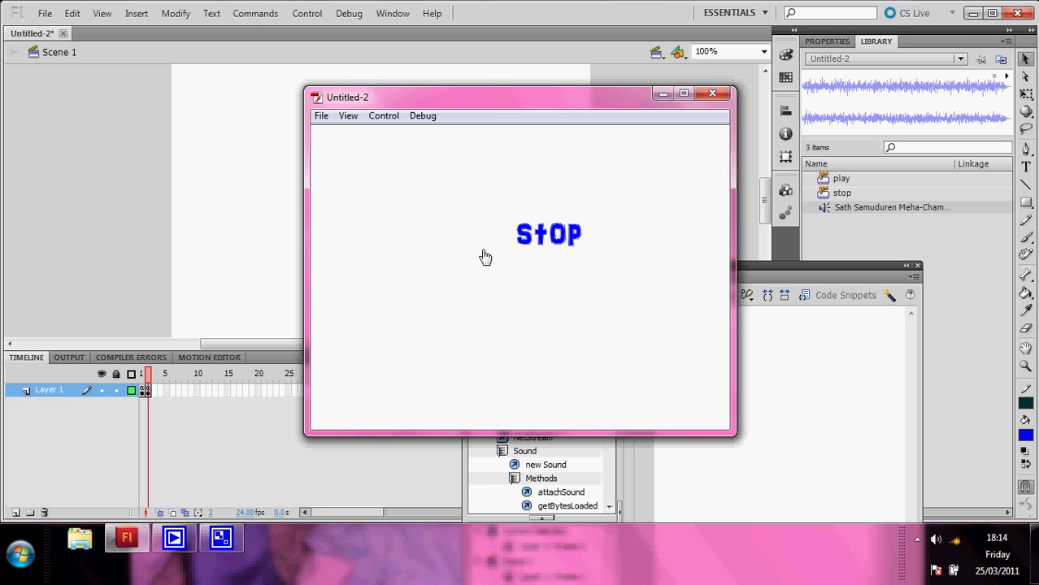
click(557, 238)
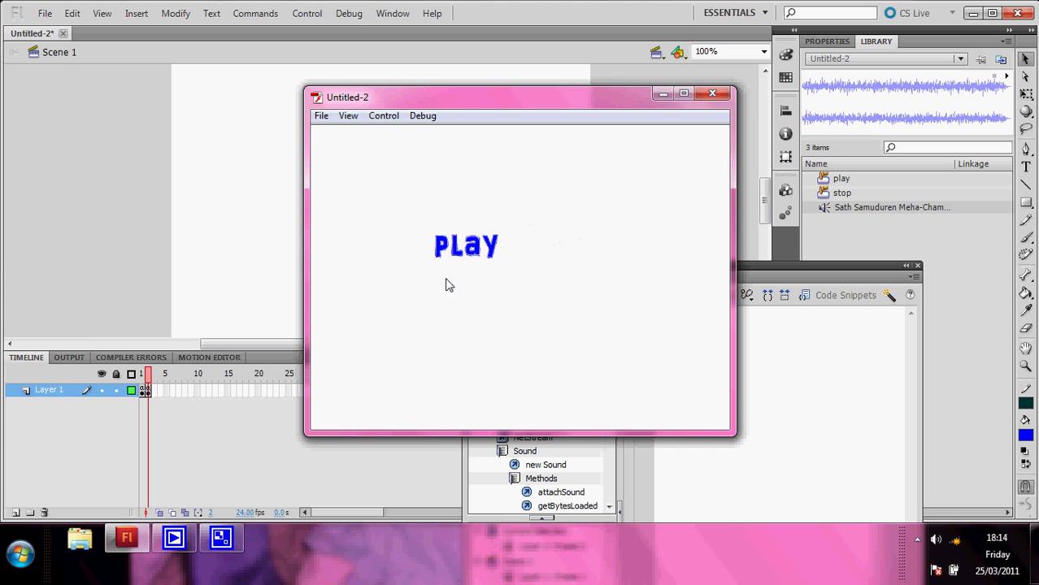
click(712, 93)
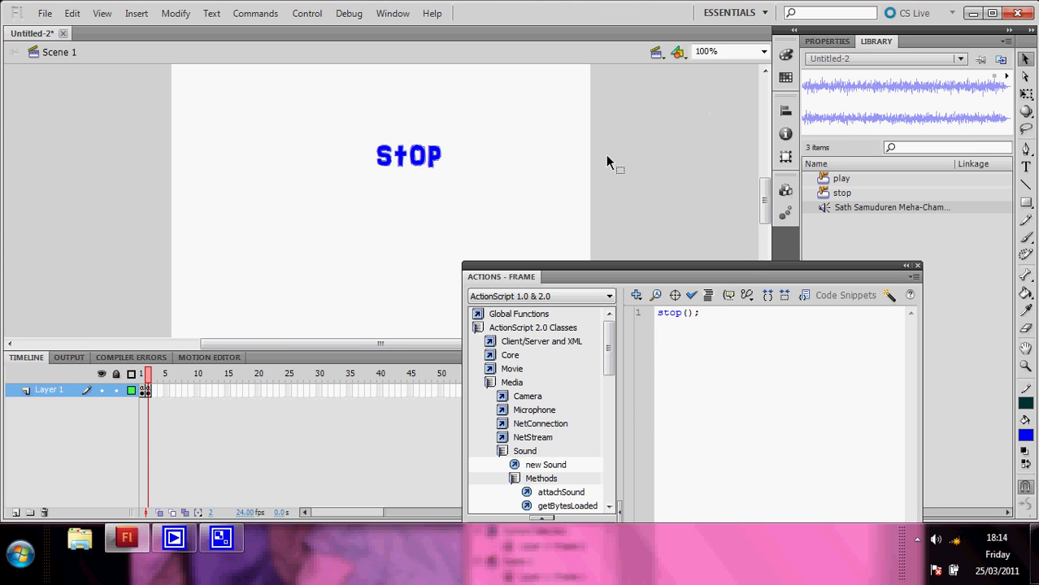